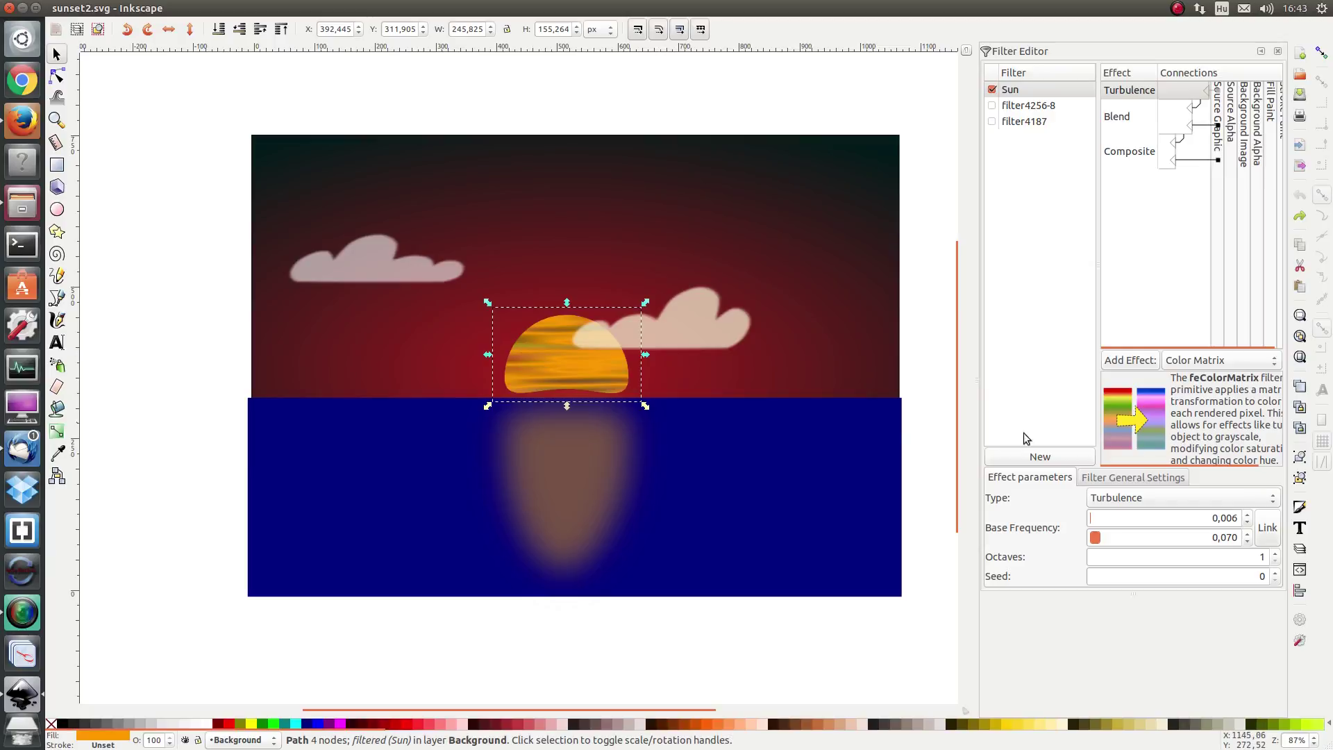
Step: Add a Color Matrix effect to the Sun filter
{"action": "left_click", "coordinate": [1229, 360]}
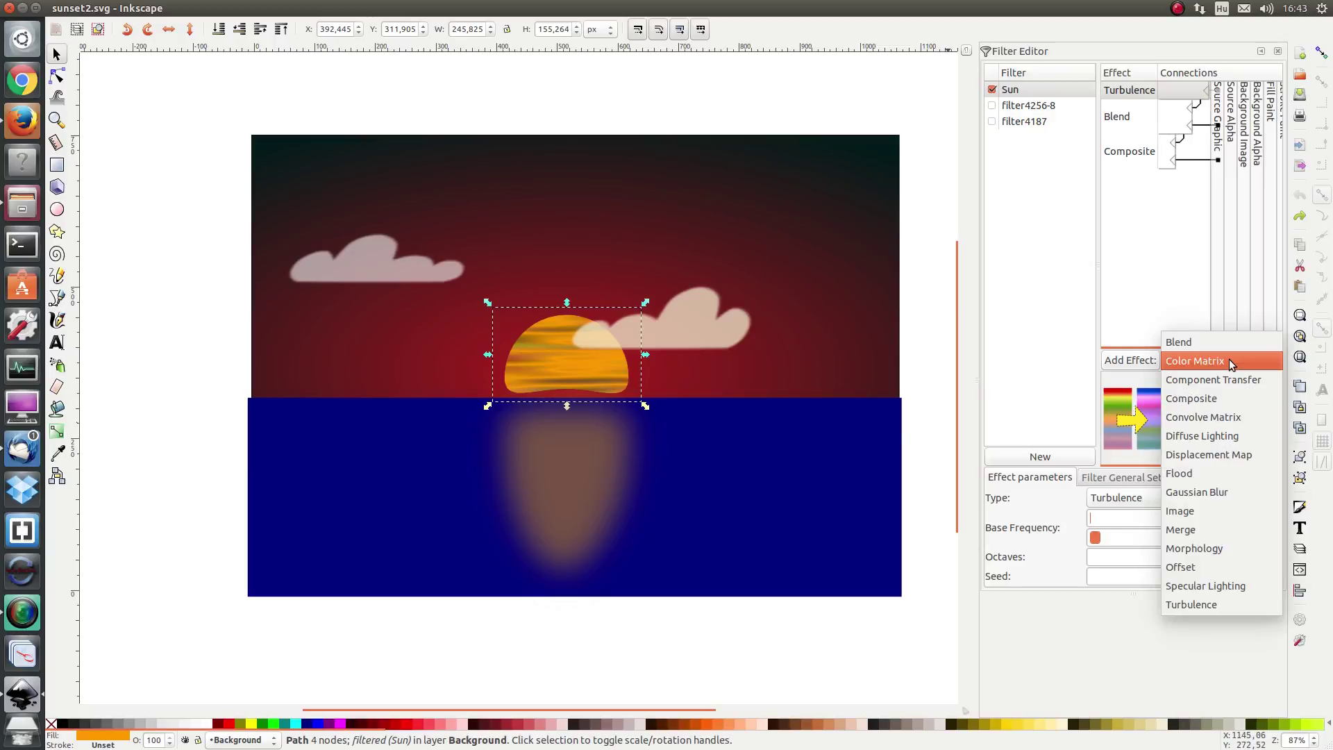
{"action": "left_click", "coordinate": [1229, 360]}
{"action": "left_click", "coordinate": [1142, 363]}
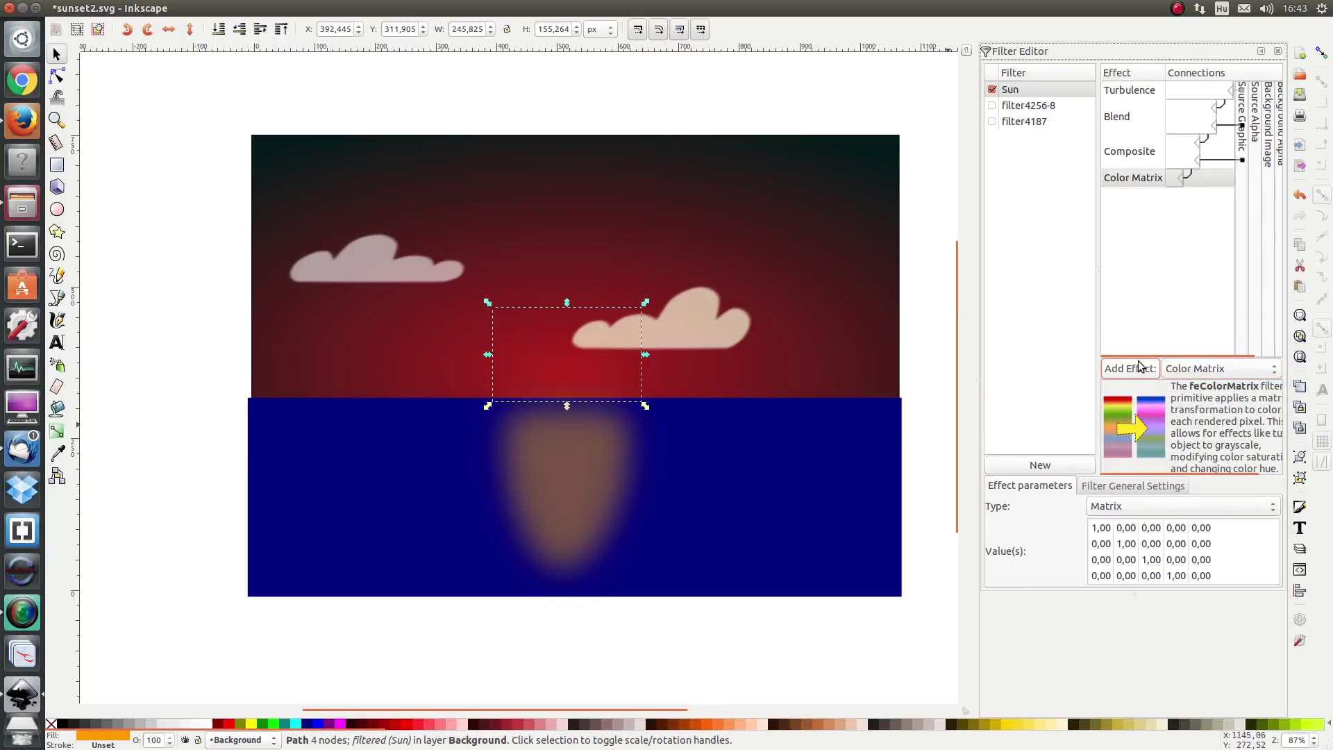
Step: Move Color Matrix above Composite and feed its output into Composite's input
{"action": "left_click", "coordinate": [1125, 180]}
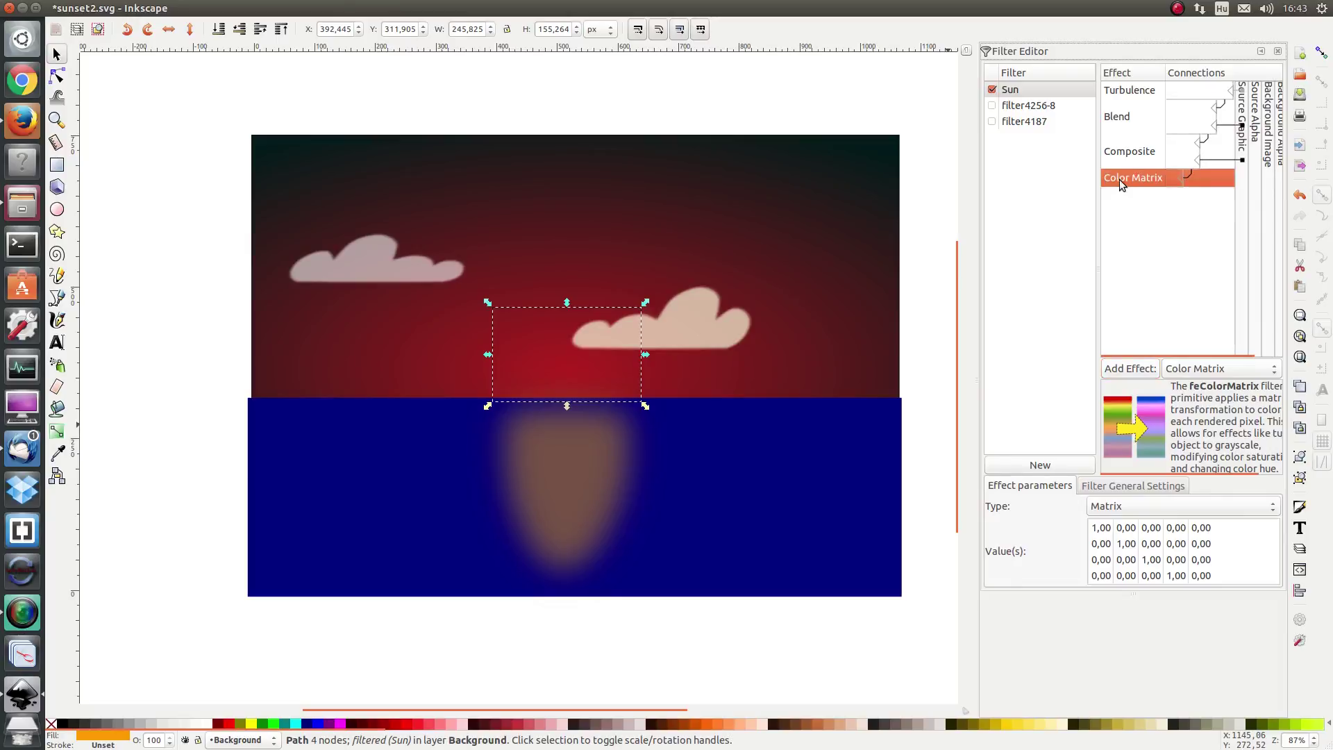
{"action": "left_click", "coordinate": [1116, 176]}
{"action": "left_click_drag", "start_coordinate": [1111, 170], "coordinate": [1122, 145]}
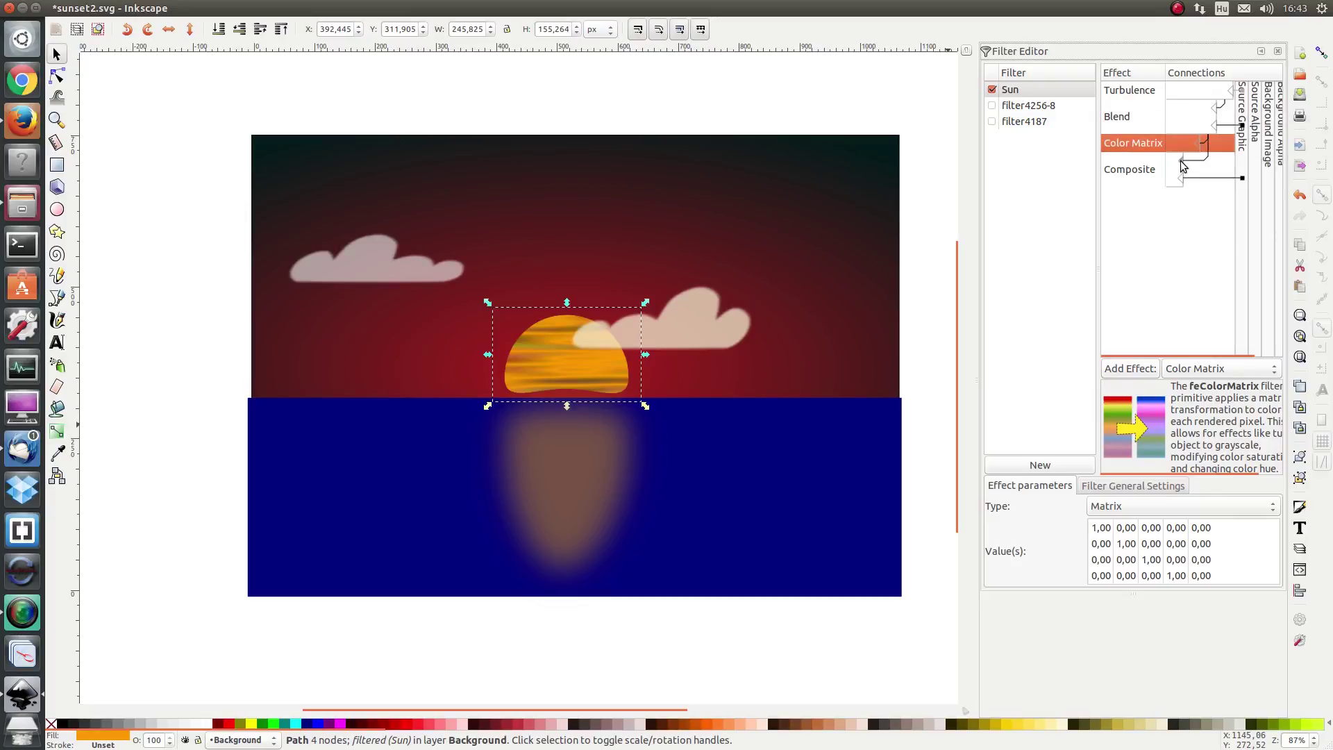
{"action": "left_click", "coordinate": [1183, 165]}
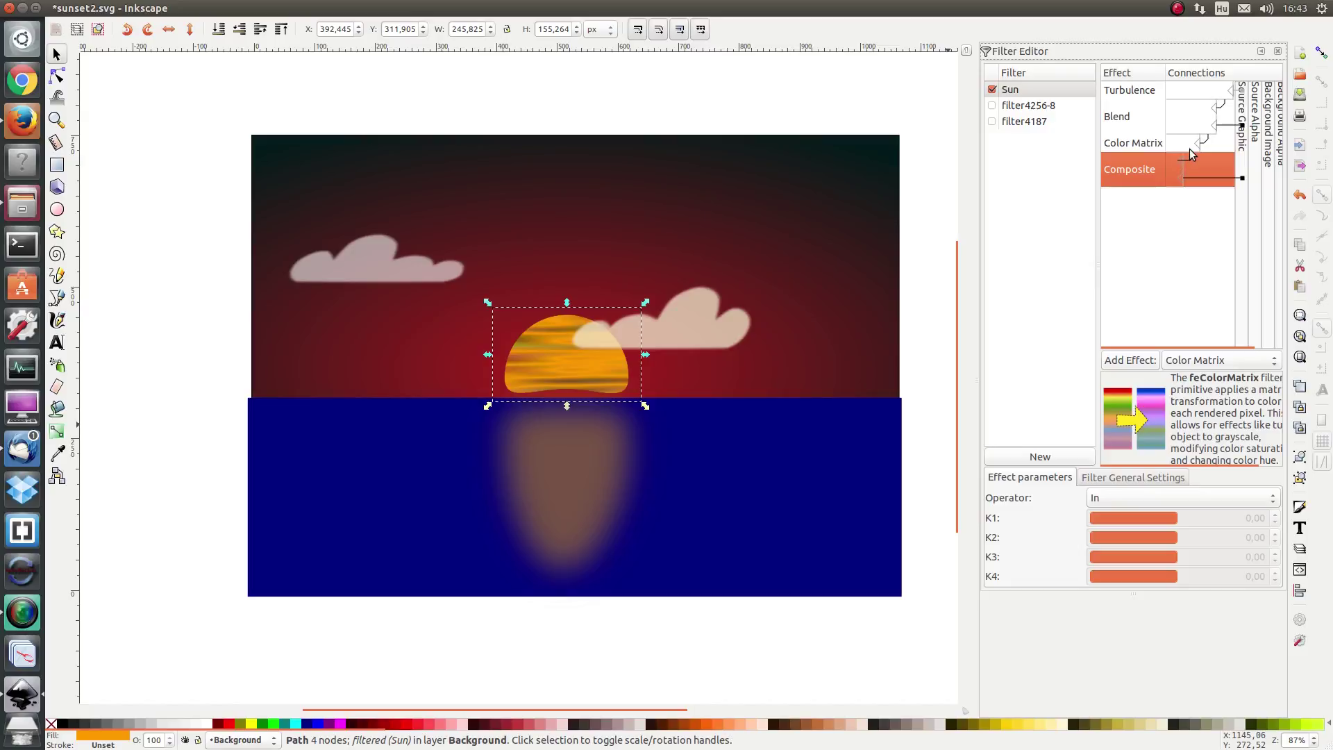
{"action": "left_click_drag", "start_coordinate": [1191, 147], "coordinate": [1196, 148]}
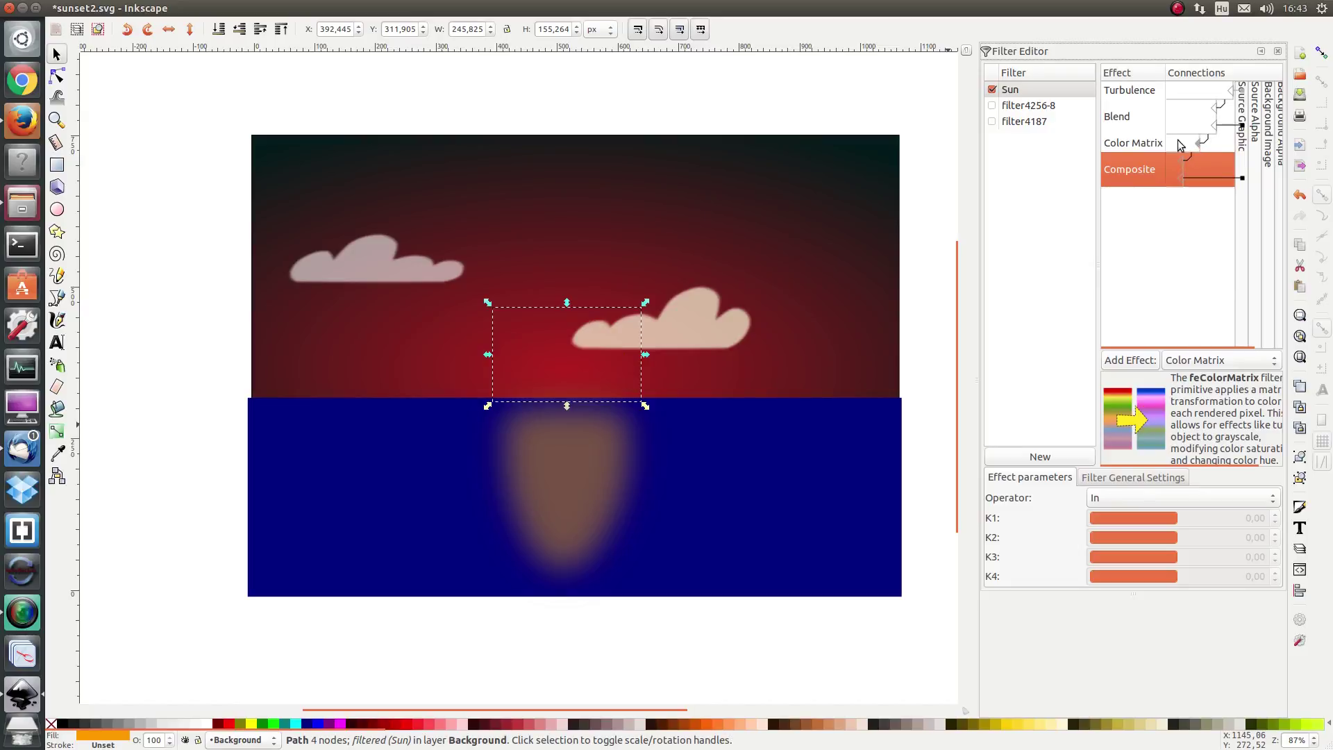
{"action": "left_click", "coordinate": [1144, 150]}
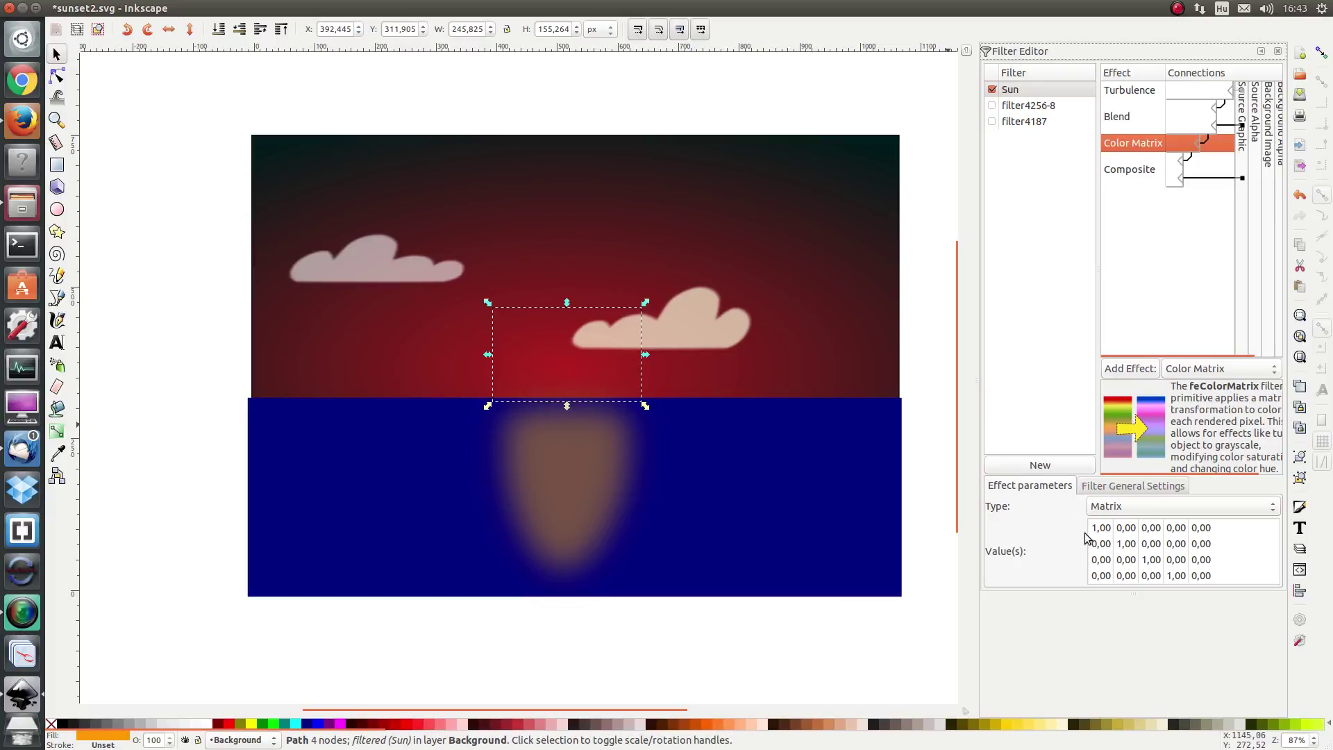
Step: Change the matrix's first-row second and third values to 1, making it 1, 1, 1, 0, 0
{"action": "mouse_move", "coordinate": [1095, 547]}
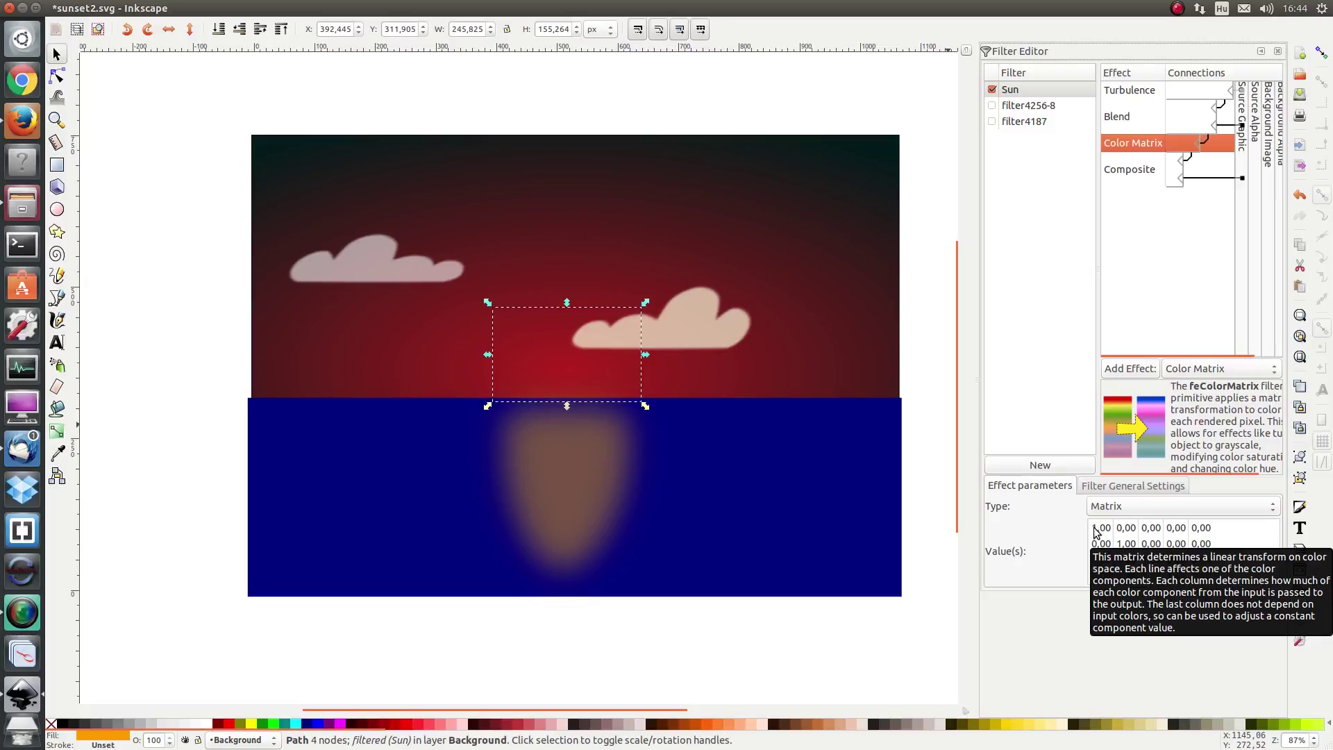
{"action": "left_click", "coordinate": [1119, 528]}
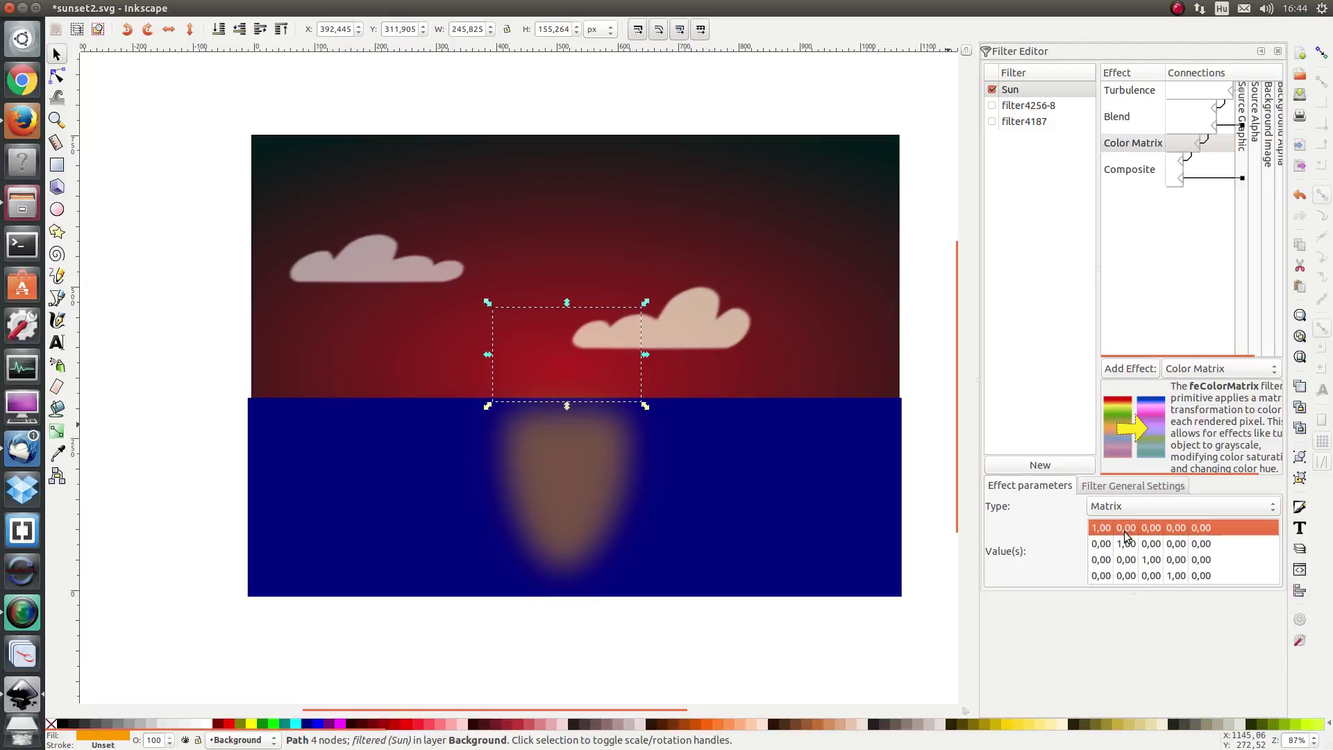
{"action": "left_click", "coordinate": [1126, 528]}
{"action": "double_click", "coordinate": [1120, 527]}
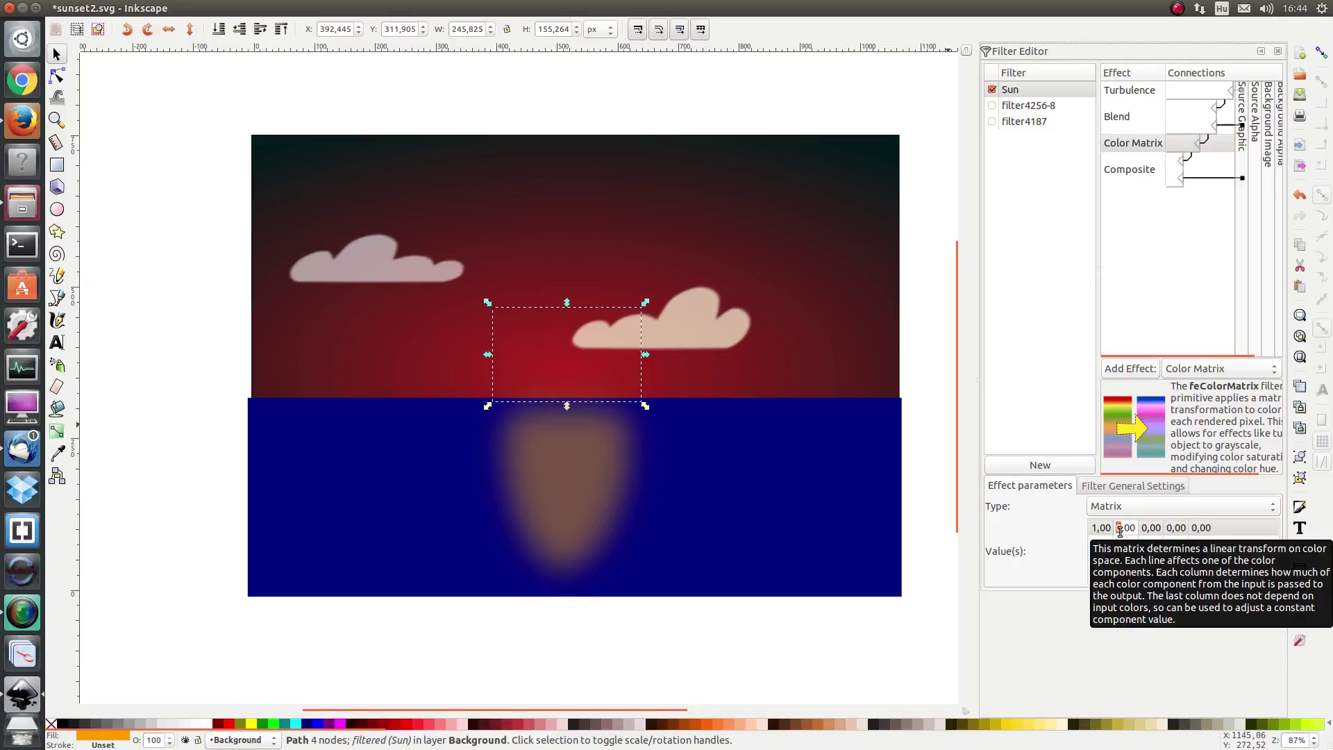
{"action": "type", "text": "1"}
{"action": "key", "text": "Return"}
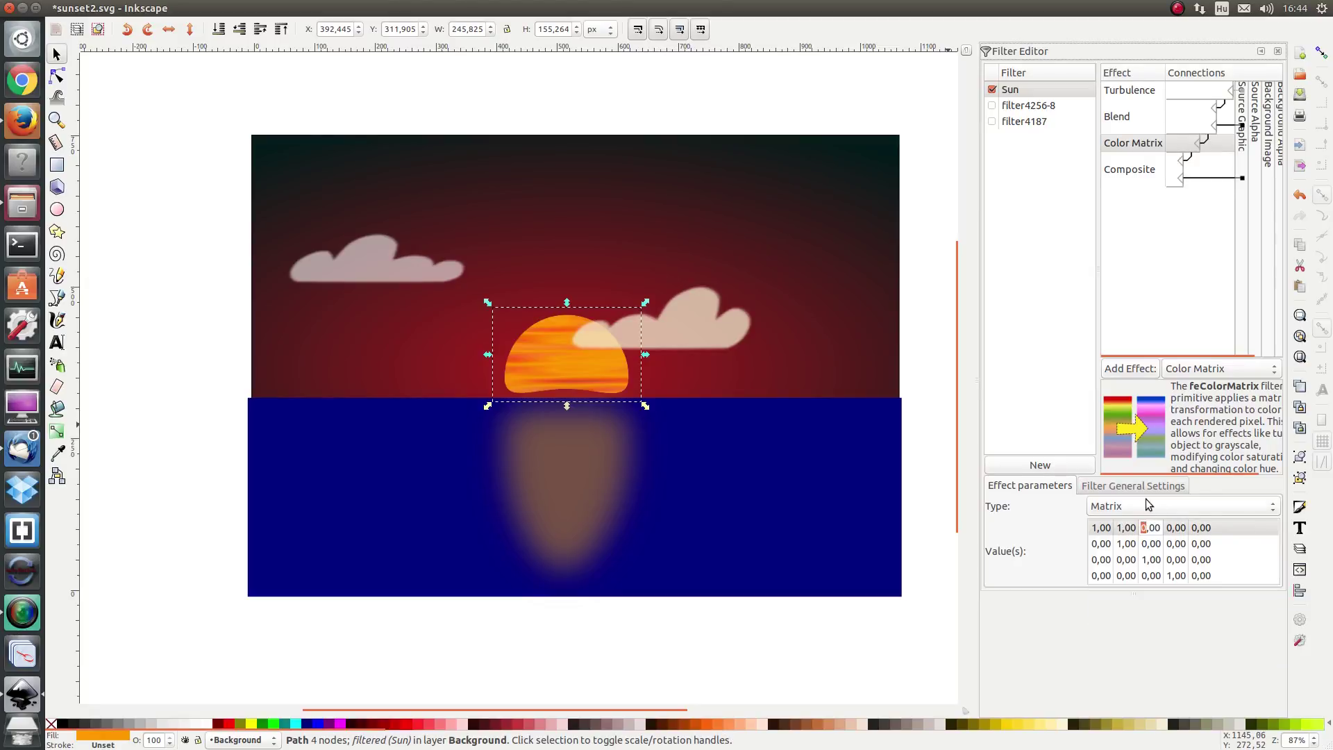
{"action": "double_click", "coordinate": [1150, 528]}
{"action": "type", "text": "1"}
{"action": "key", "text": "Return"}
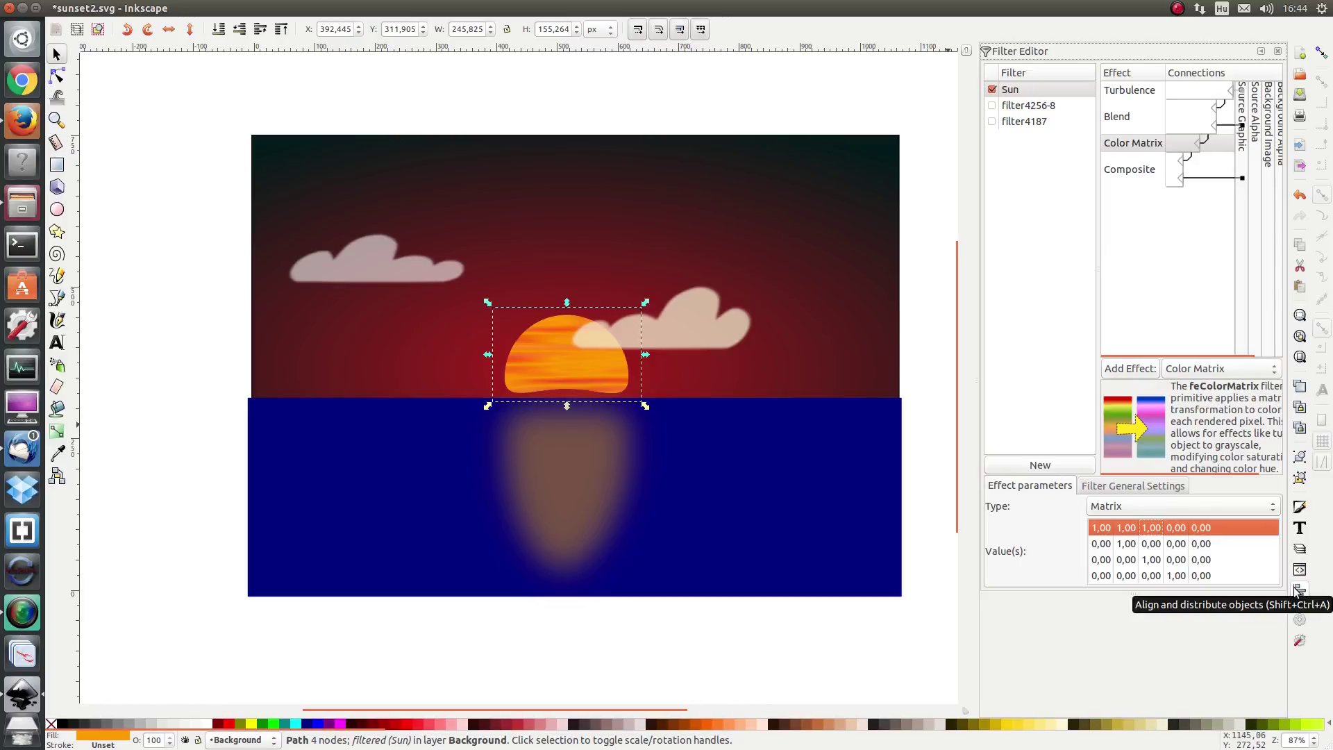
{"action": "left_click", "coordinate": [1100, 545]}
Step: Set the second row's first two matrix values to 0,40
{"action": "left_click", "coordinate": [1096, 546]}
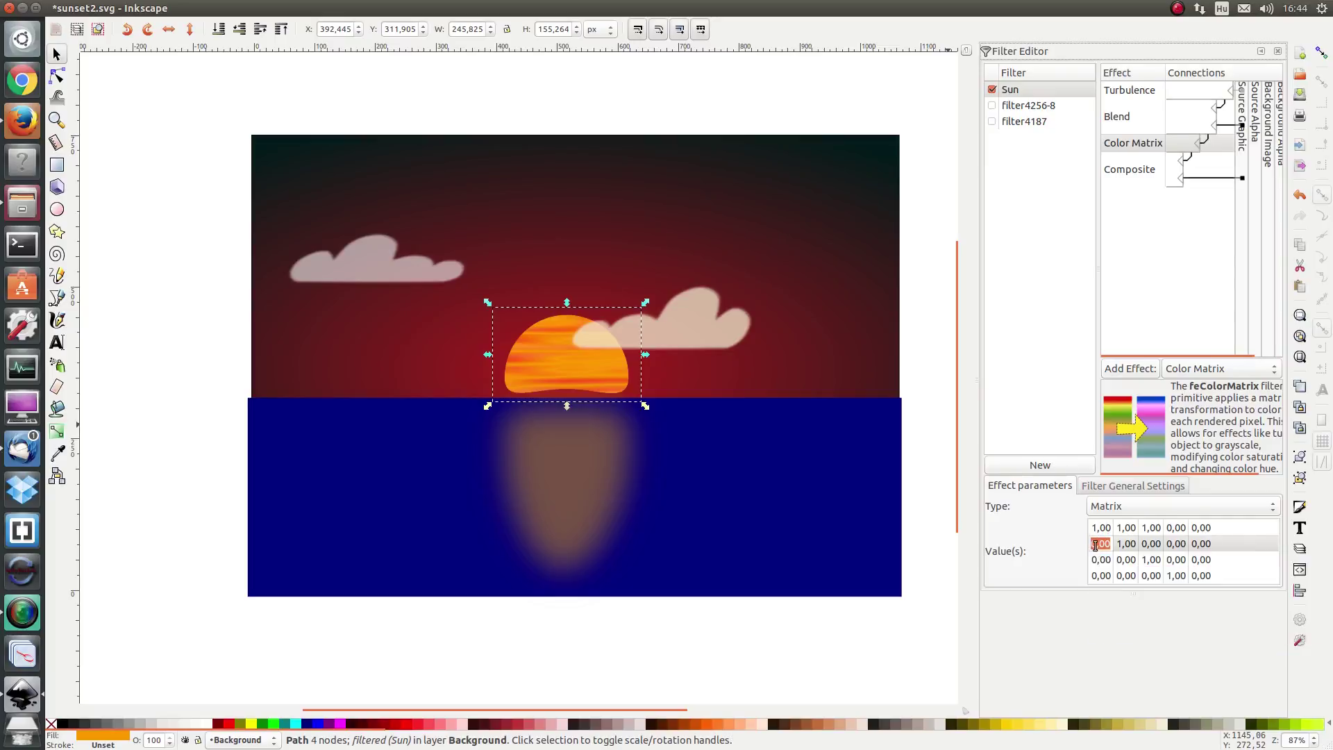
{"action": "left_click", "coordinate": [1095, 545]}
{"action": "left_click_drag", "start_coordinate": [1100, 544], "coordinate": [1104, 544]}
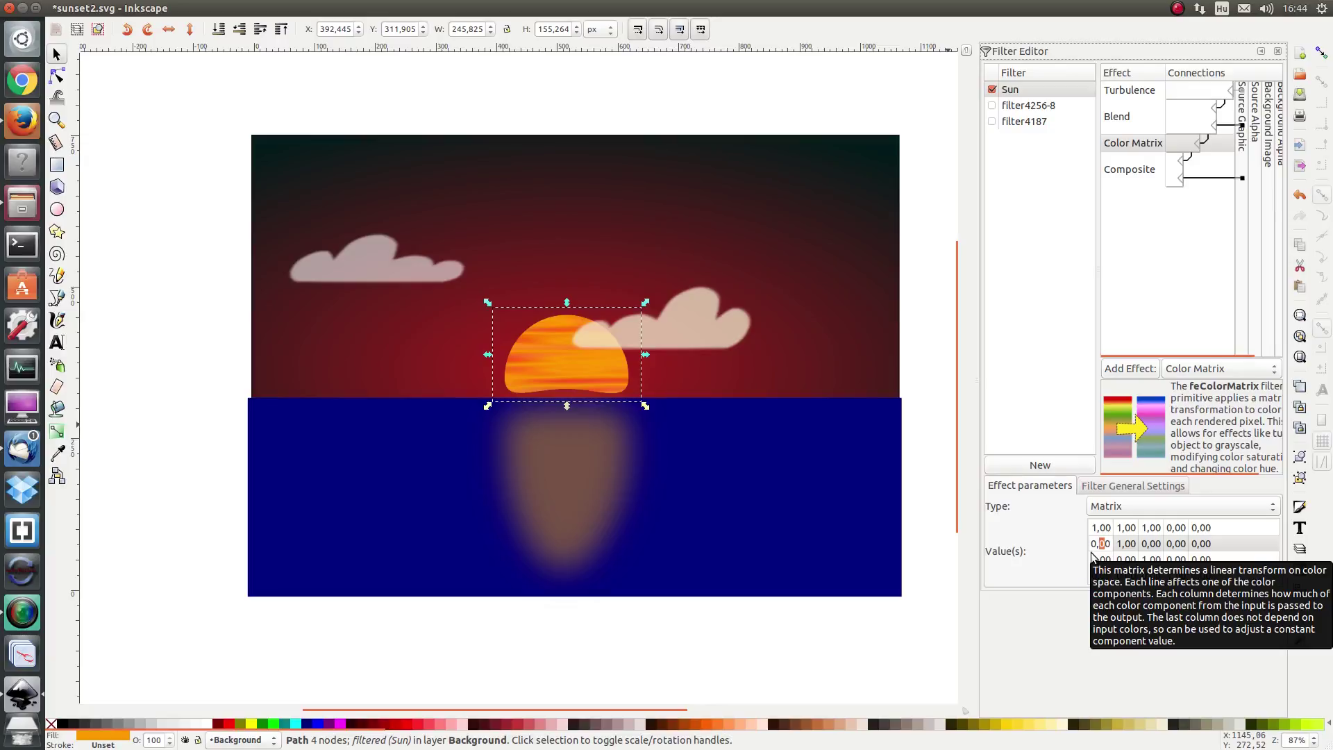
{"action": "type", "text": "4"}
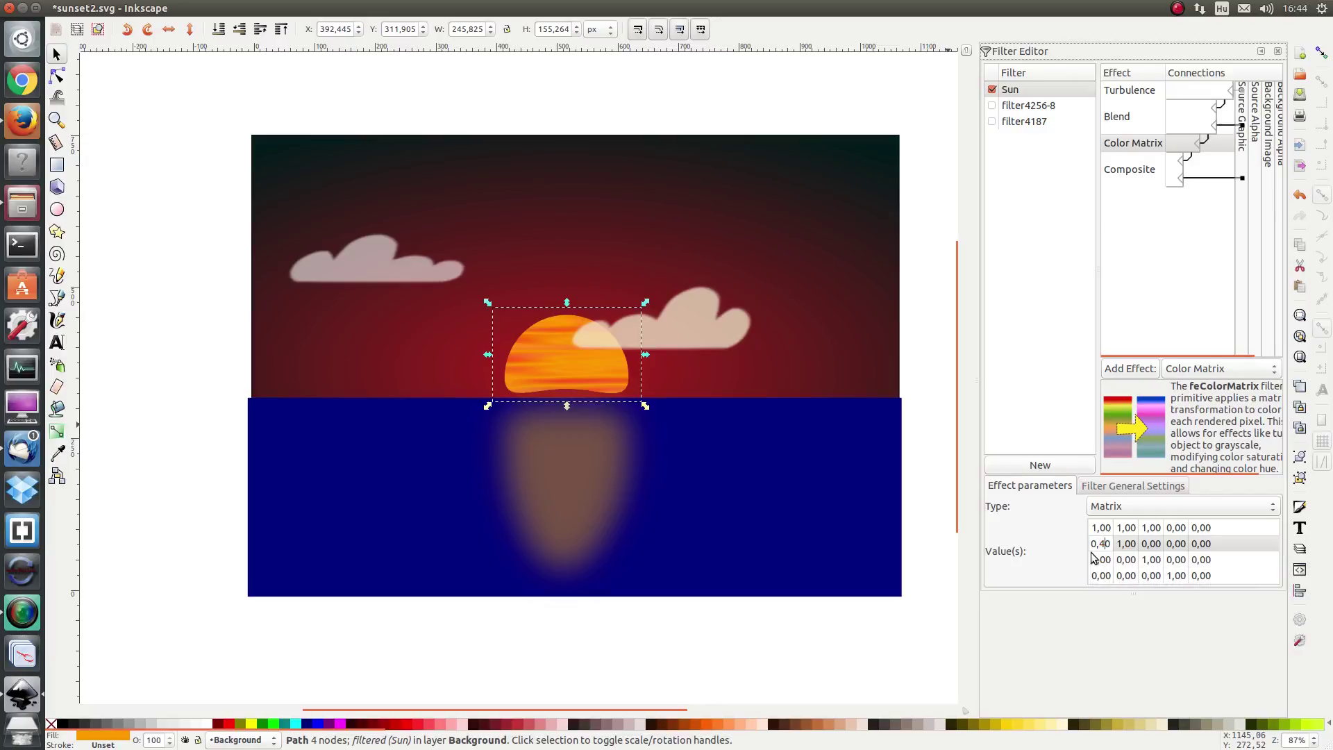
{"action": "key", "text": "Return"}
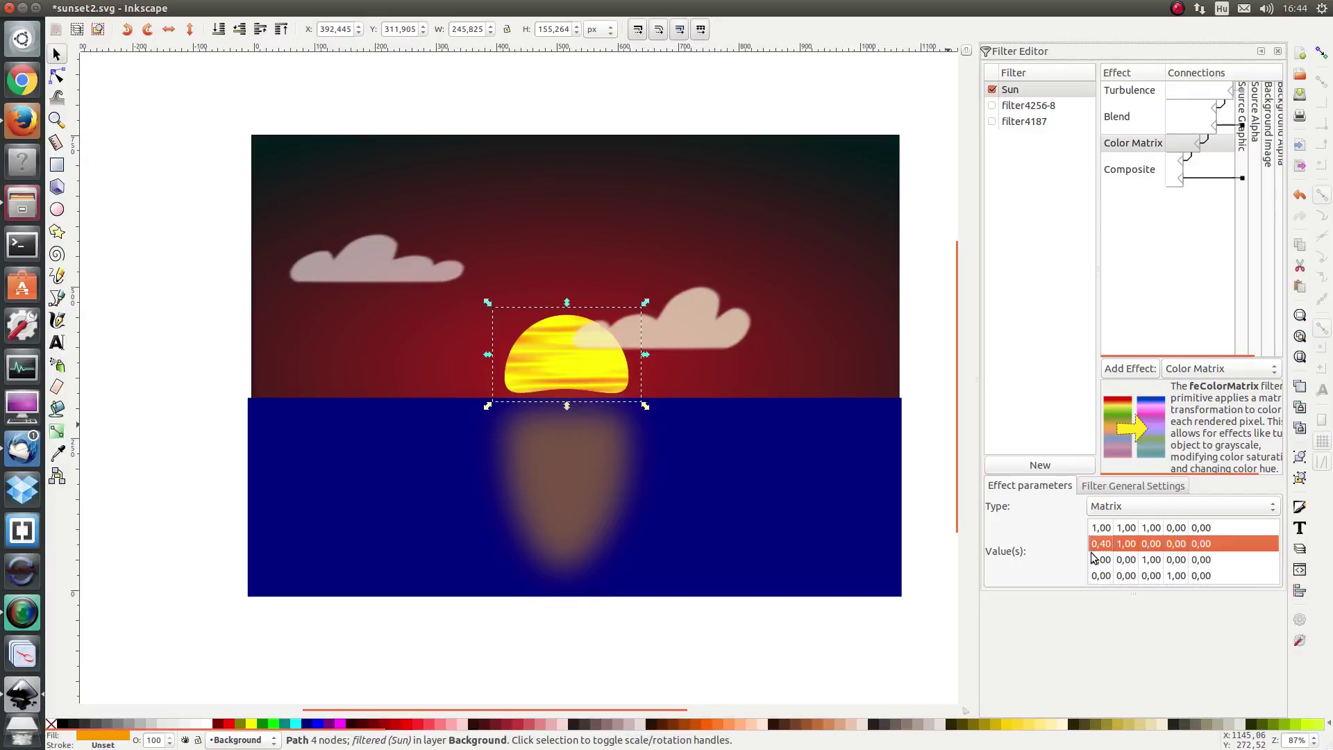
{"action": "left_click", "coordinate": [1126, 544]}
{"action": "left_click_drag", "start_coordinate": [1130, 544], "coordinate": [1113, 547]}
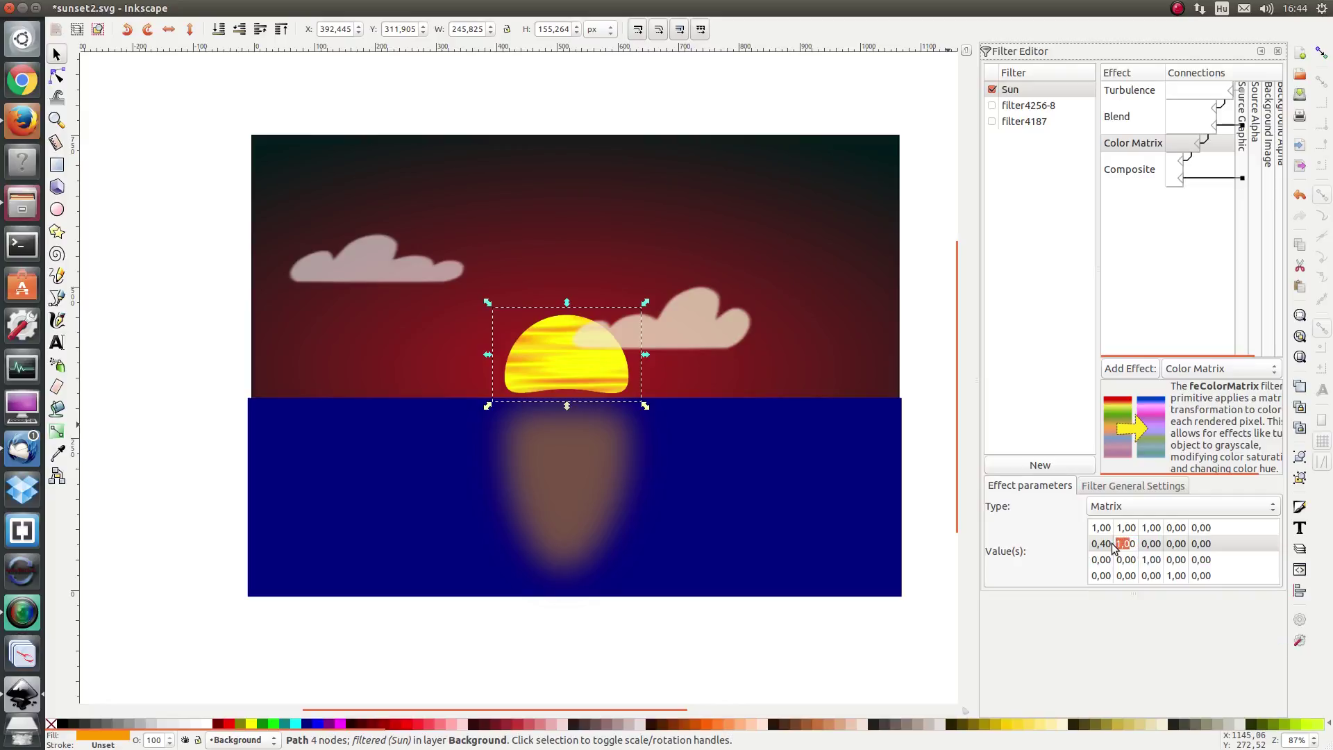
{"action": "type", "text": "0,0"}
{"action": "type", "text": "4"}
{"action": "key", "text": "Return"}
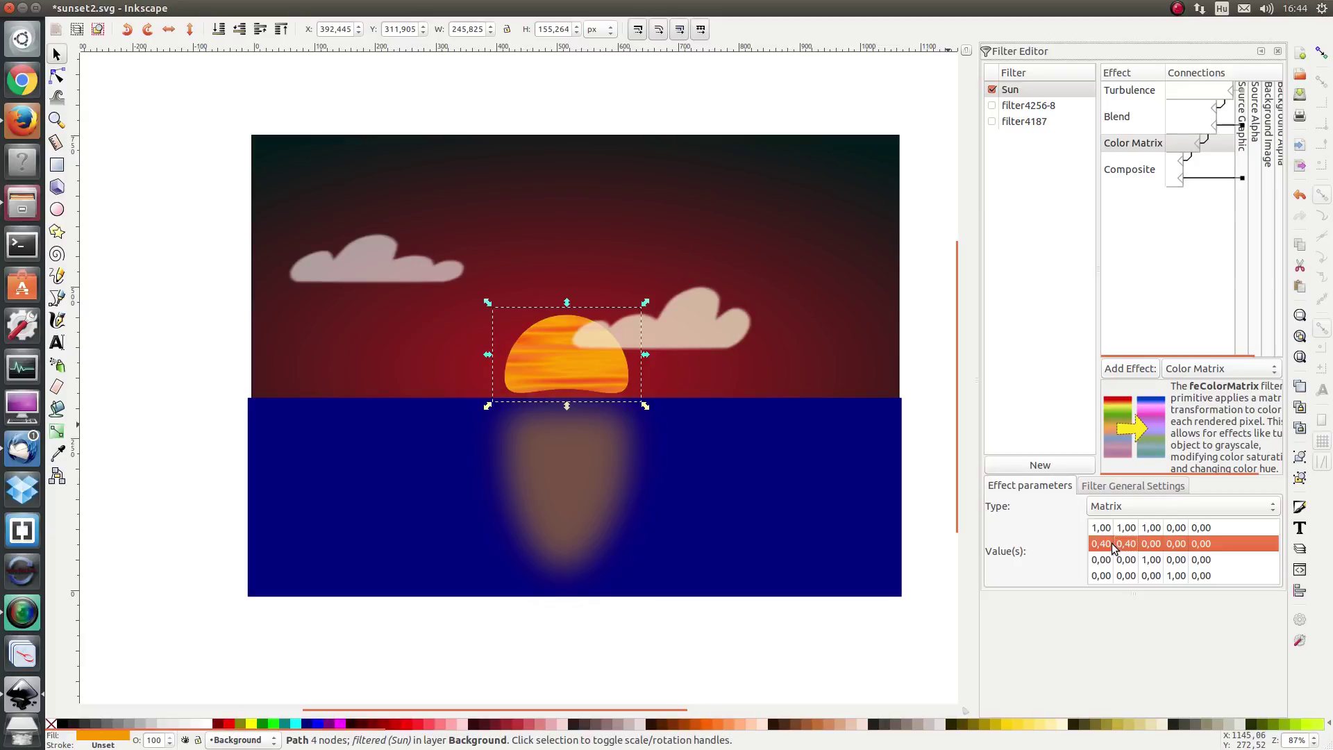
Step: Set the second row's third matrix value to 0,40 as well
{"action": "left_click", "coordinate": [1153, 546]}
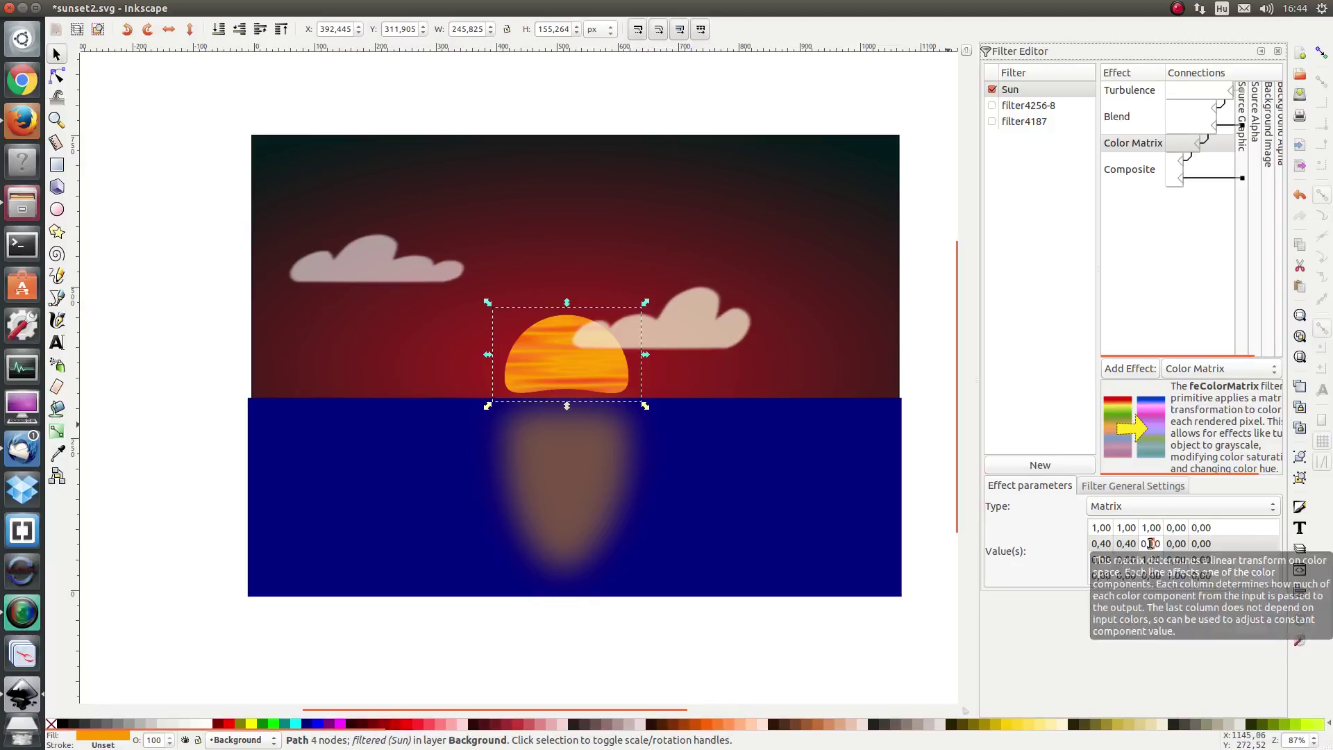
{"action": "type", "text": "4"}
{"action": "left_click", "coordinate": [1189, 552]}
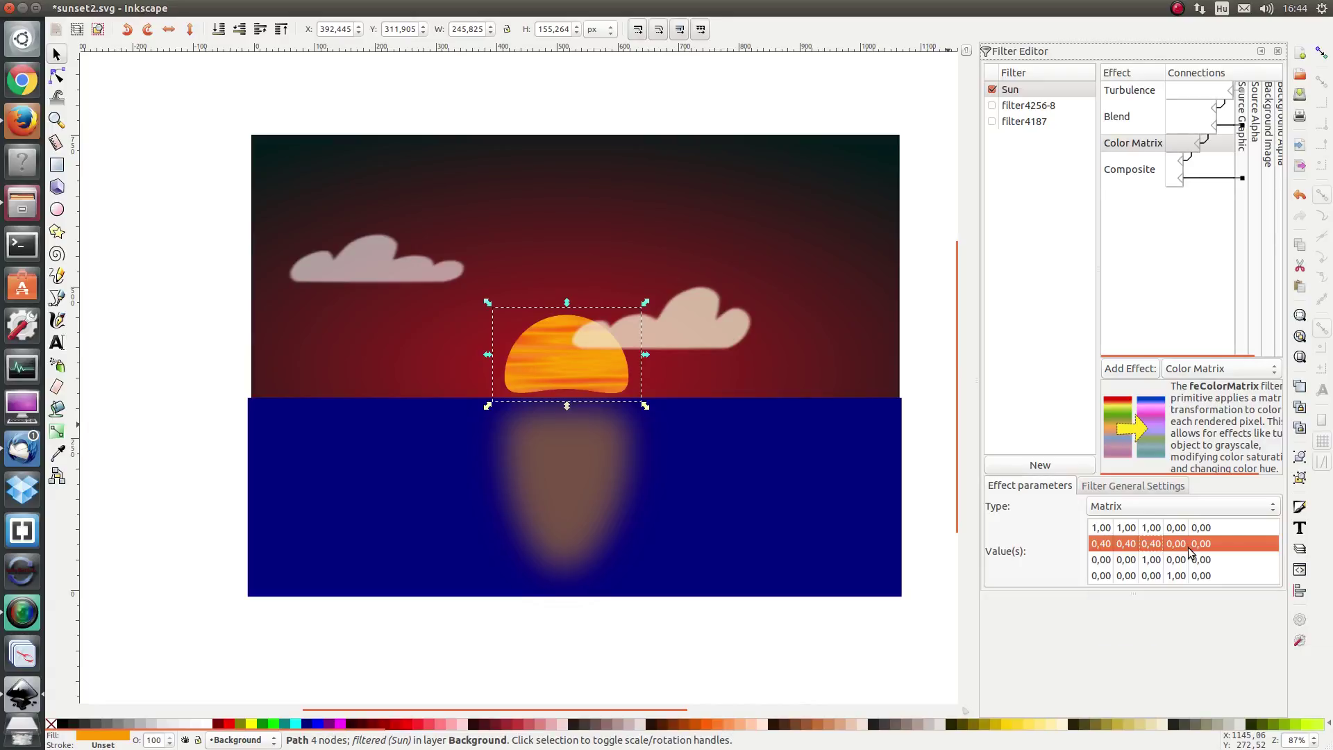
{"action": "left_click", "coordinate": [1148, 560]}
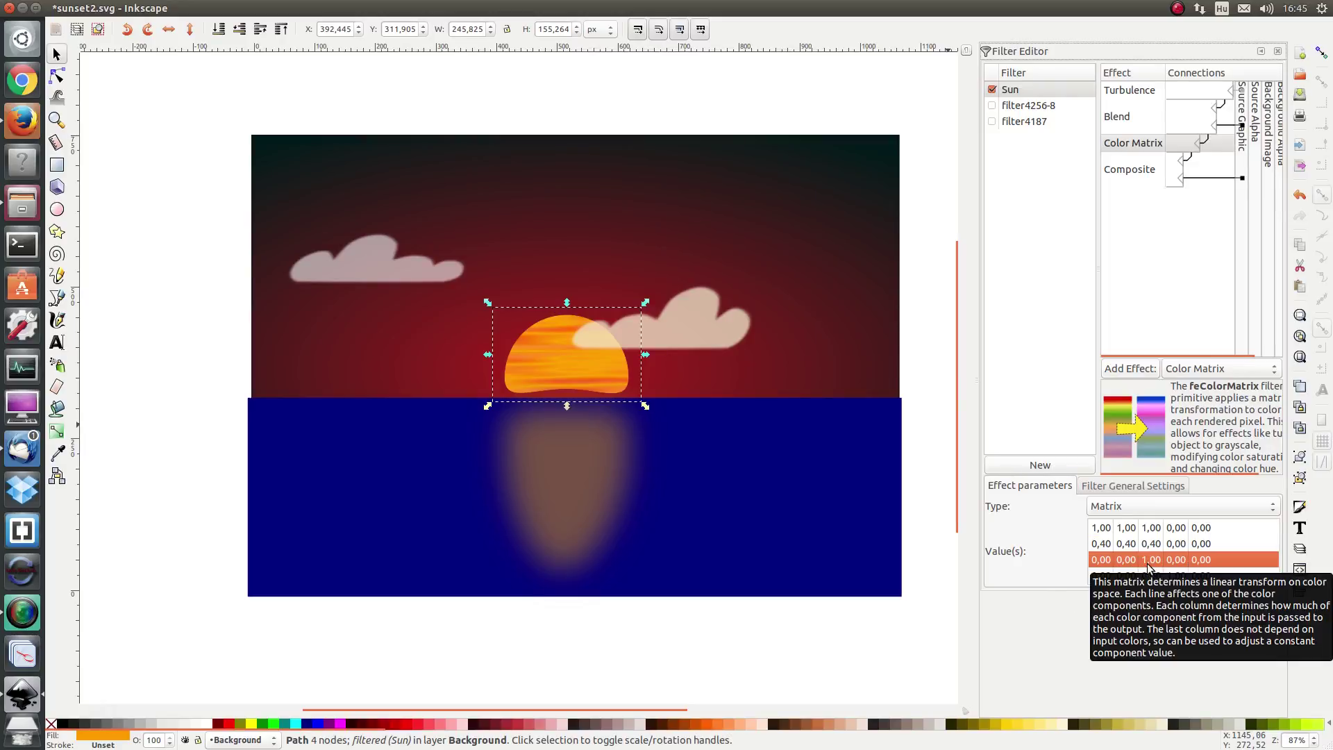
Step: Change the third row's 1,00 value to 0,00 so the row is all zeros
{"action": "left_click", "coordinate": [1148, 563]}
{"action": "left_click_drag", "start_coordinate": [1147, 561], "coordinate": [1126, 564]}
{"action": "type", "text": "0"}
{"action": "key", "text": "Return"}
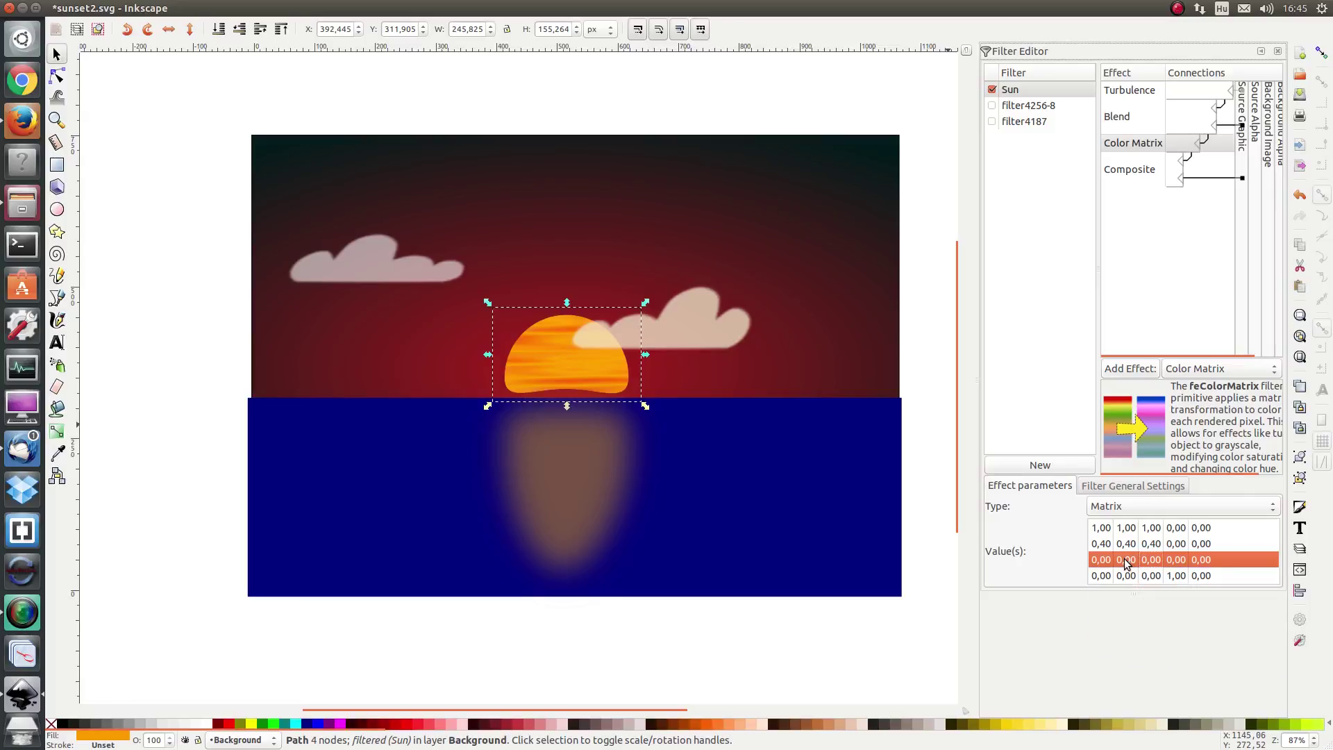
{"action": "left_click", "coordinate": [1178, 579]}
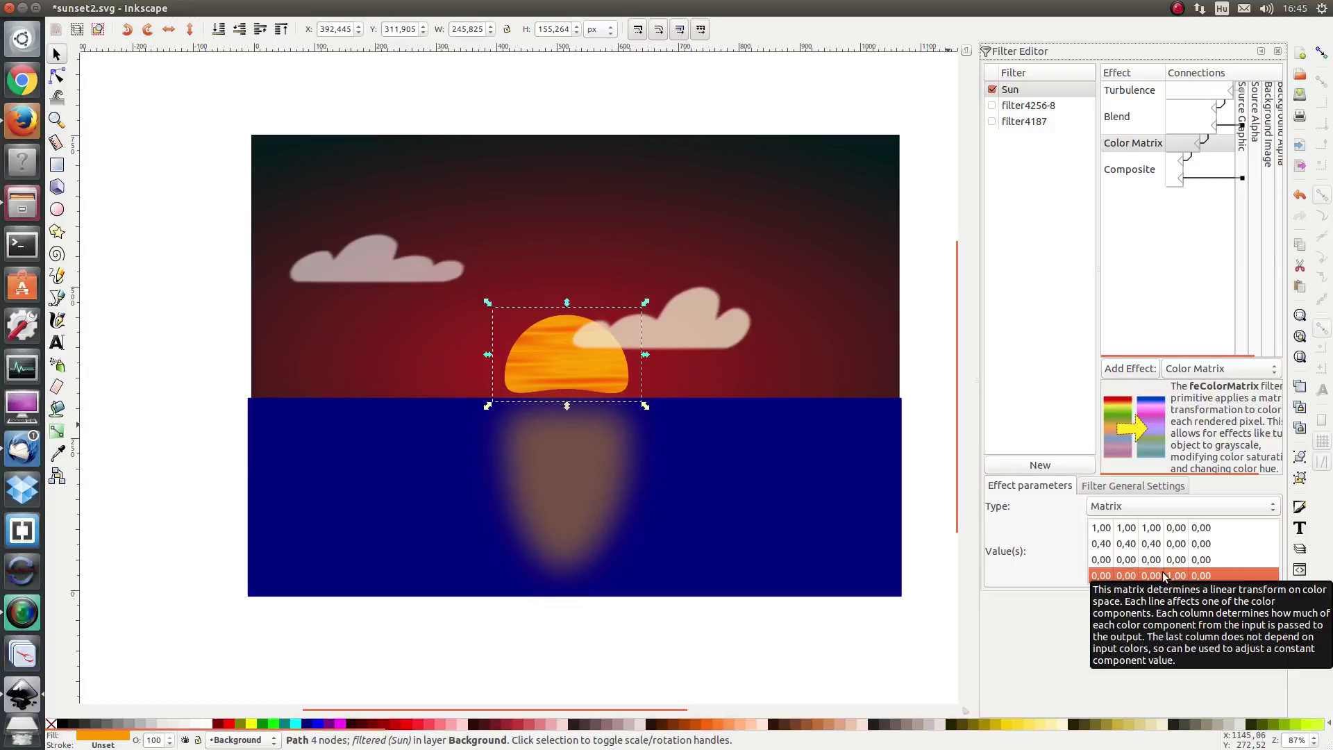
{"action": "left_click", "coordinate": [1164, 241]}
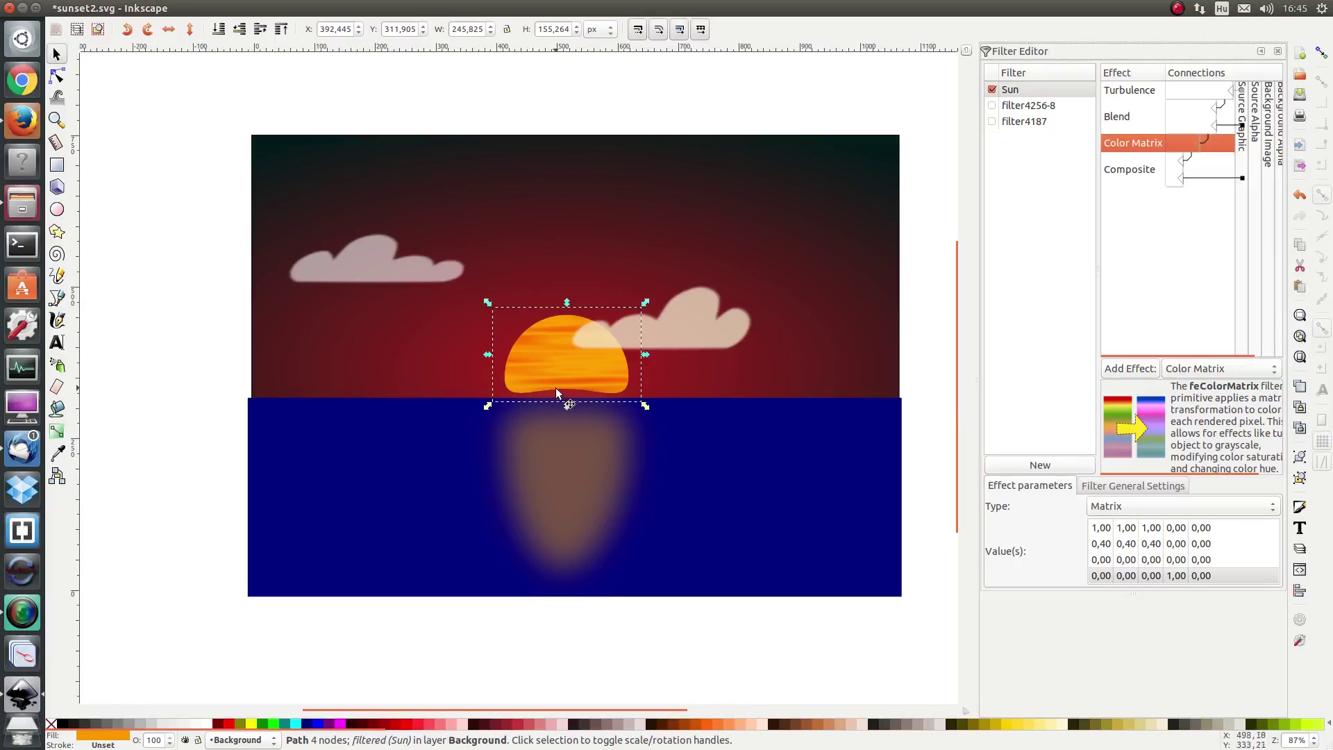
Step: Zoom in on the sun and bring up the Filter Editor's Add Effect list
{"action": "scroll", "coordinate": [514, 383], "scroll_direction": "up", "scroll_amount": 2, "text": "ctrl"}
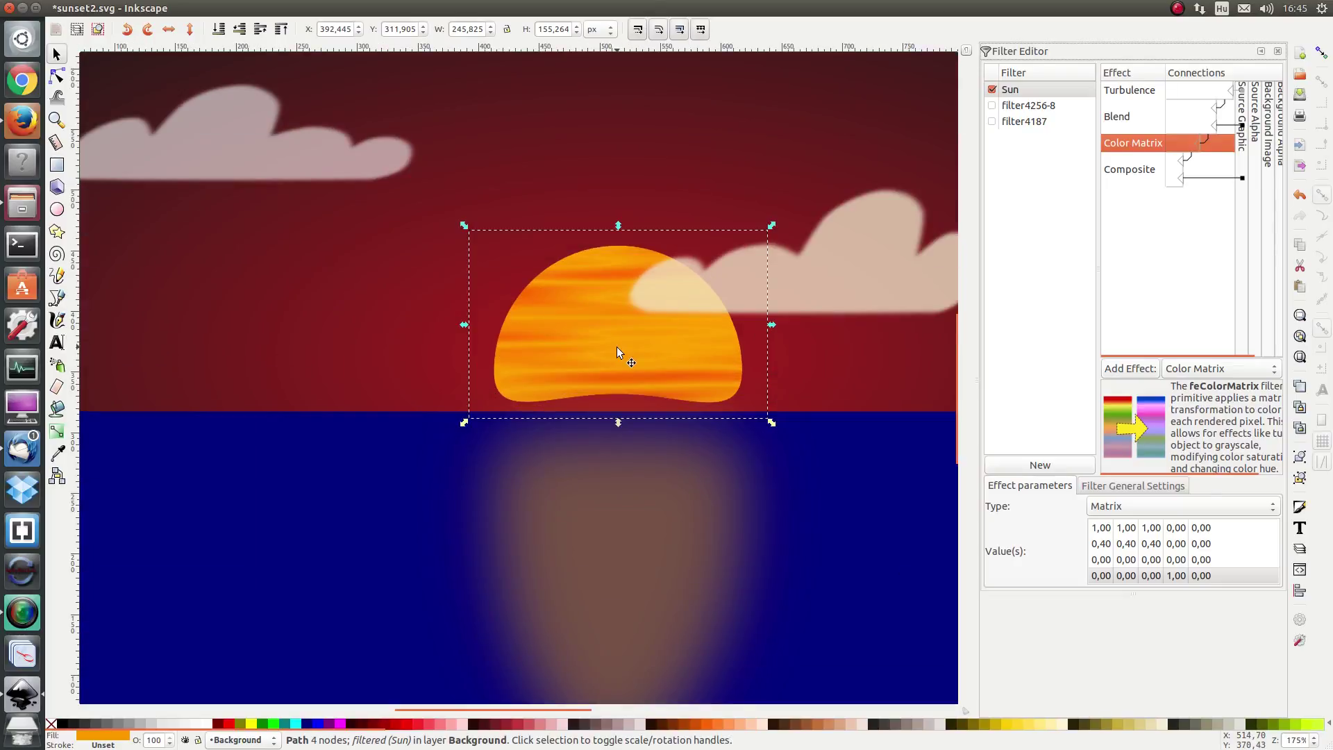
{"action": "scroll", "coordinate": [617, 347], "scroll_direction": "up", "scroll_amount": 1, "text": "ctrl"}
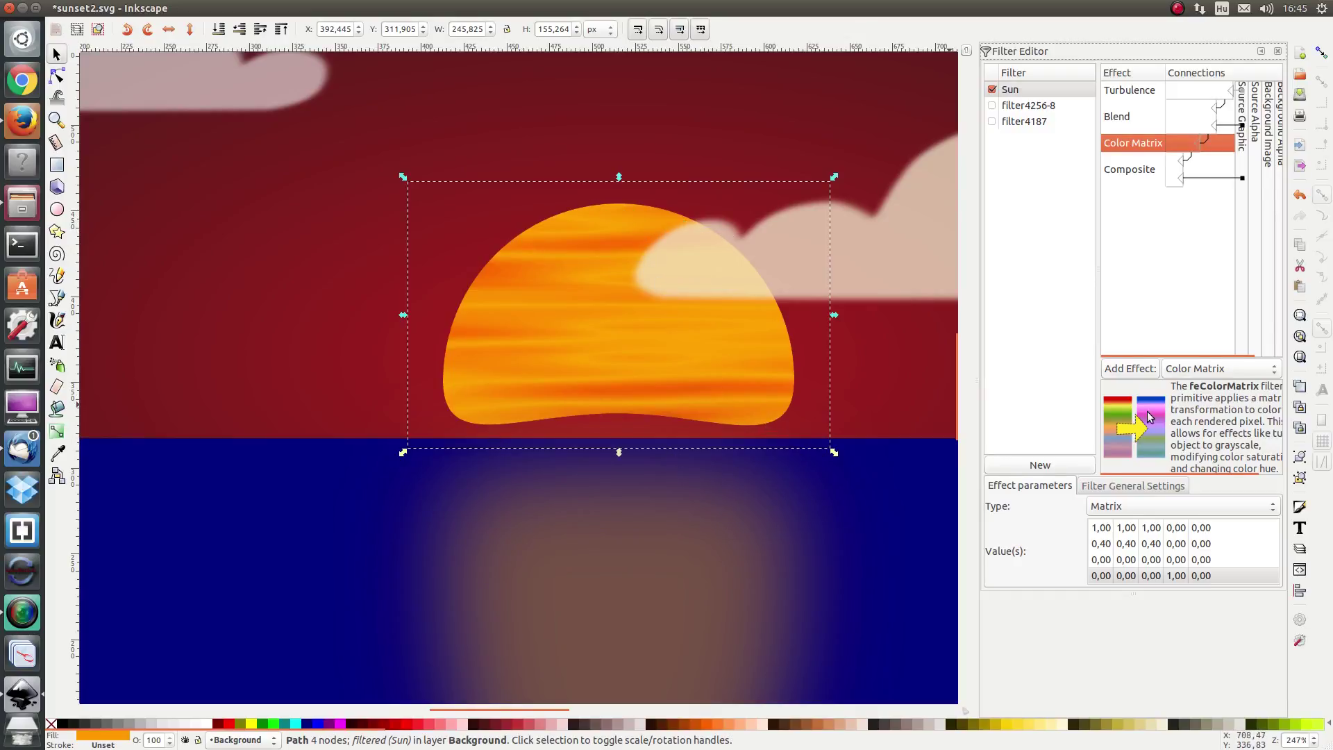
{"action": "left_click", "coordinate": [1240, 366]}
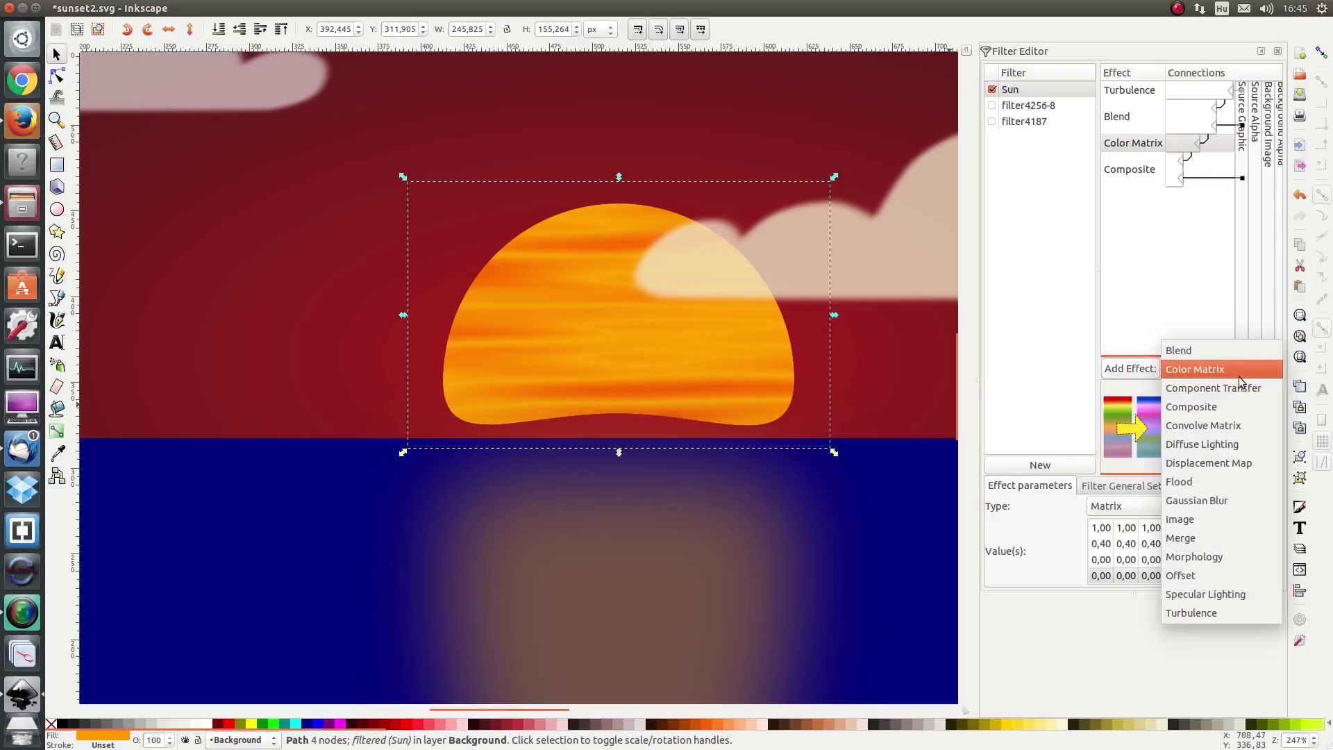
Step: Append a Displacement Map to the Sun filter, wiring its second input to Turbulence, scale 3,0
{"action": "left_click", "coordinate": [1245, 463]}
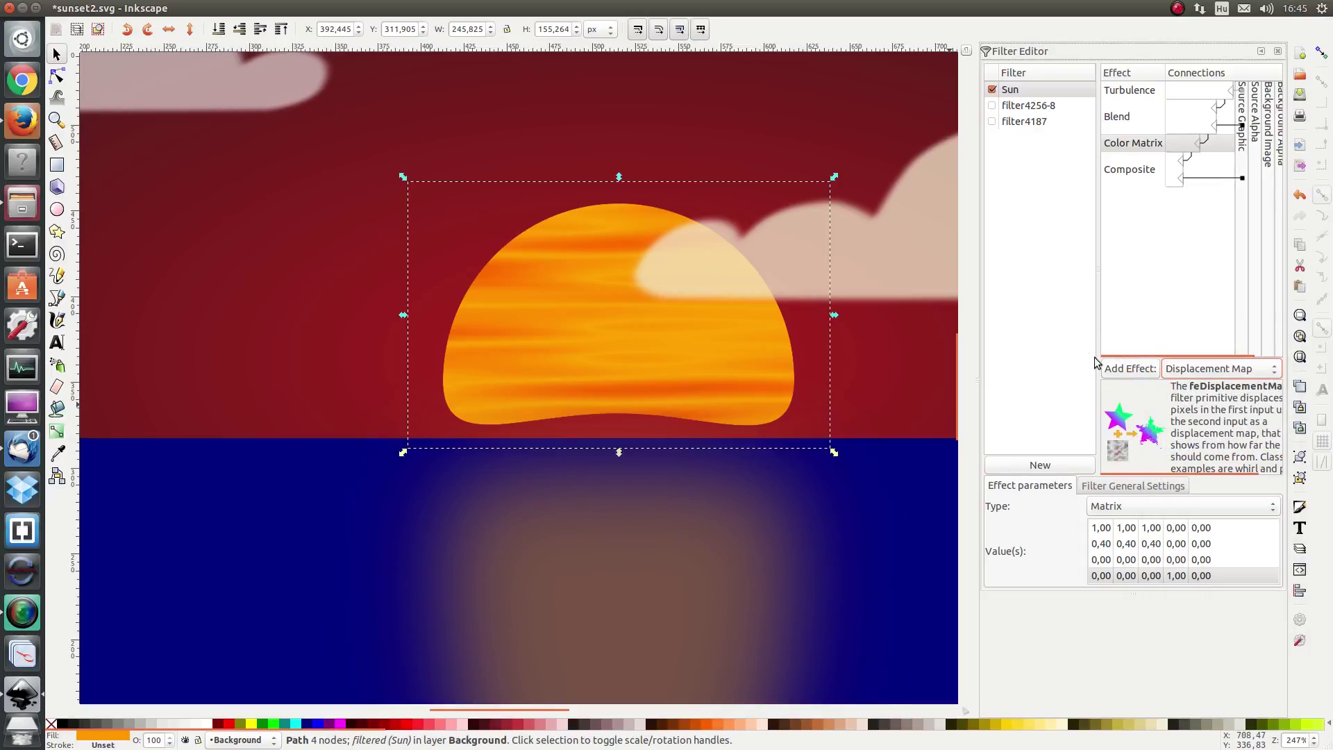
{"action": "left_click", "coordinate": [1120, 369]}
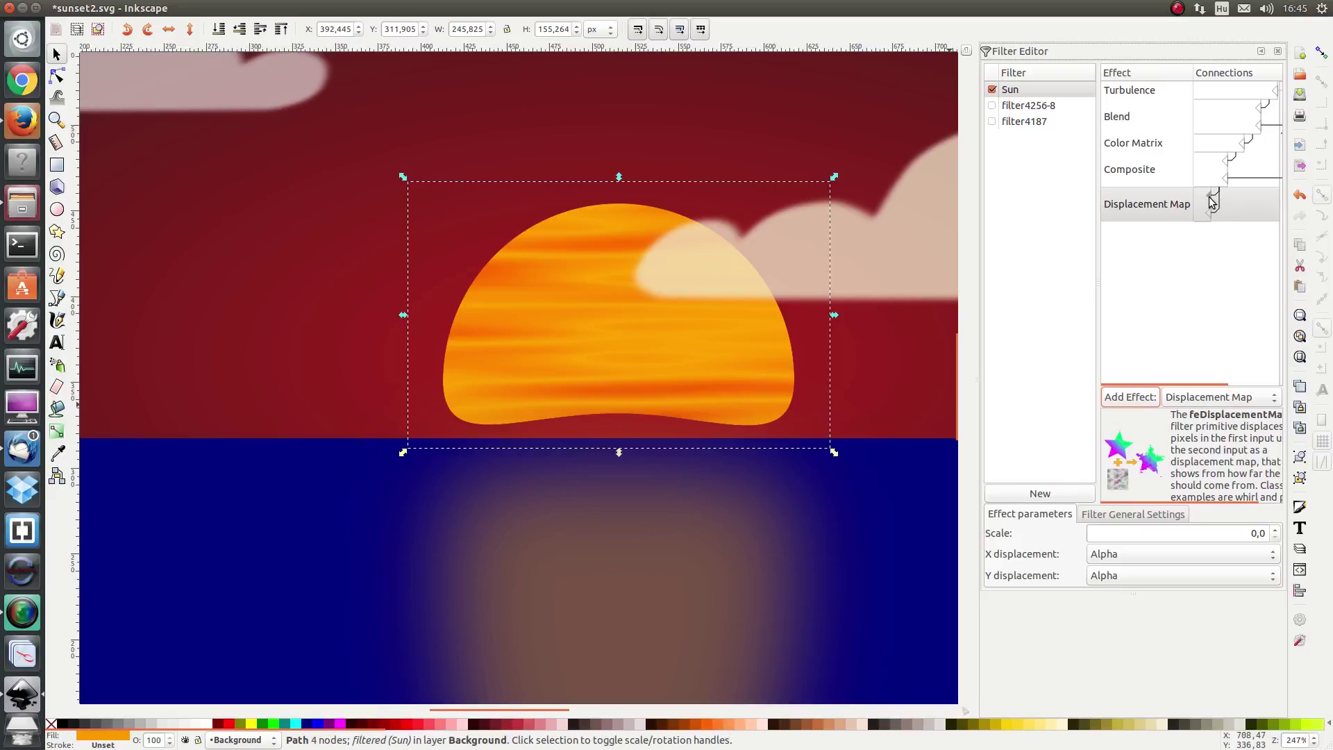
{"action": "mouse_move", "coordinate": [1210, 201]}
{"action": "left_mouse_down"}
{"action": "mouse_move", "coordinate": [1243, 189]}
{"action": "mouse_move", "coordinate": [1274, 113]}
{"action": "mouse_move", "coordinate": [1257, 92]}
{"action": "left_mouse_up"}
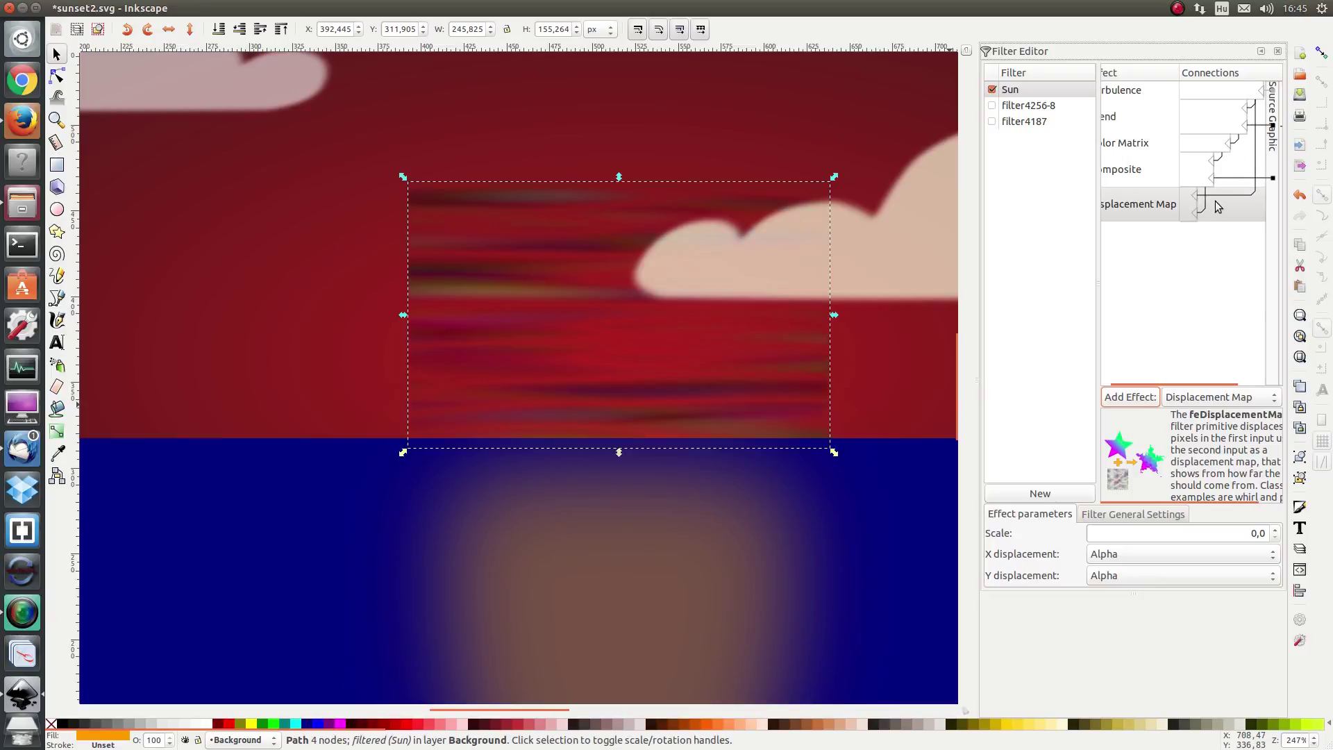
{"action": "mouse_move", "coordinate": [1199, 201]}
{"action": "left_mouse_down"}
{"action": "mouse_move", "coordinate": [1201, 177]}
{"action": "mouse_move", "coordinate": [1193, 209]}
{"action": "mouse_move", "coordinate": [1207, 213]}
{"action": "left_mouse_up"}
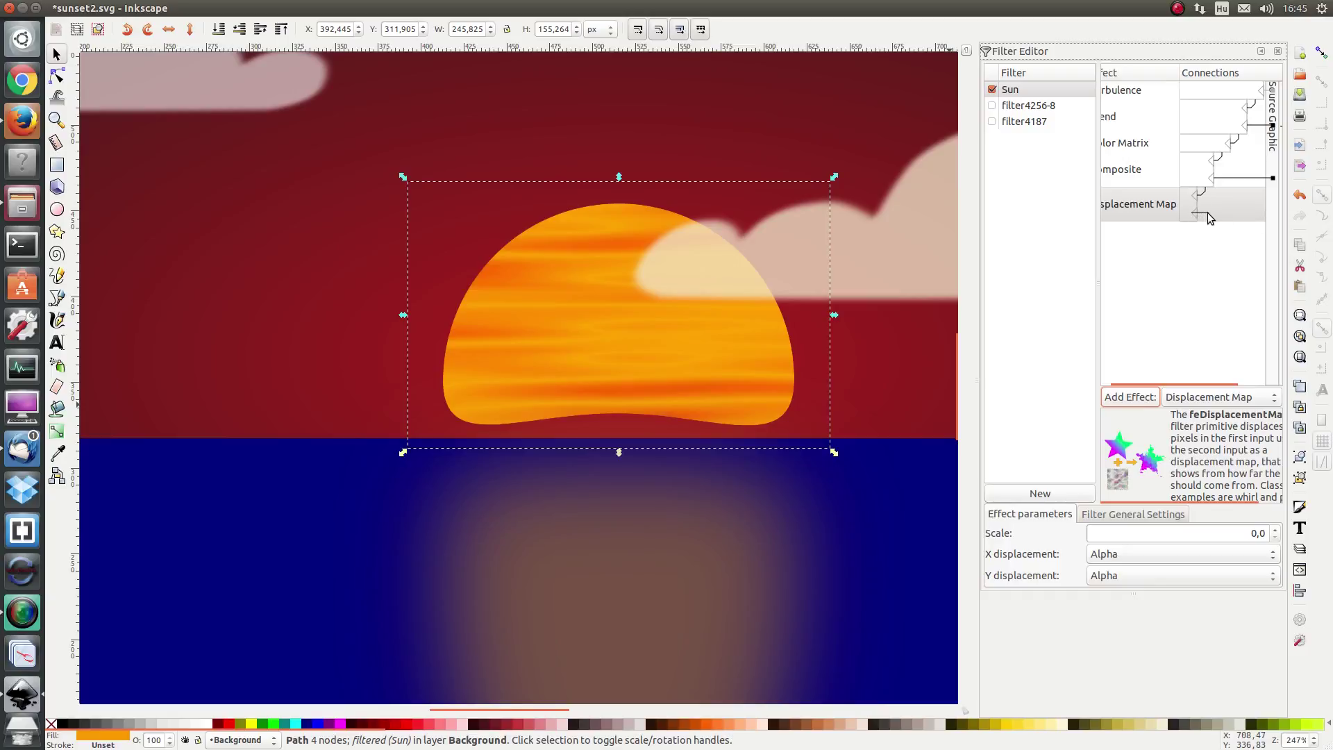
{"action": "left_click_drag", "start_coordinate": [1254, 160], "coordinate": [1255, 96]}
{"action": "left_click_drag", "start_coordinate": [1256, 96], "coordinate": [1256, 96]}
{"action": "left_click", "coordinate": [1275, 531]}
Step: Raise the Displacement Map scale to 8,0
{"action": "left_click", "coordinate": [1275, 531]}
{"action": "left_click", "coordinate": [1275, 531]}
{"action": "left_click", "coordinate": [1275, 531]}
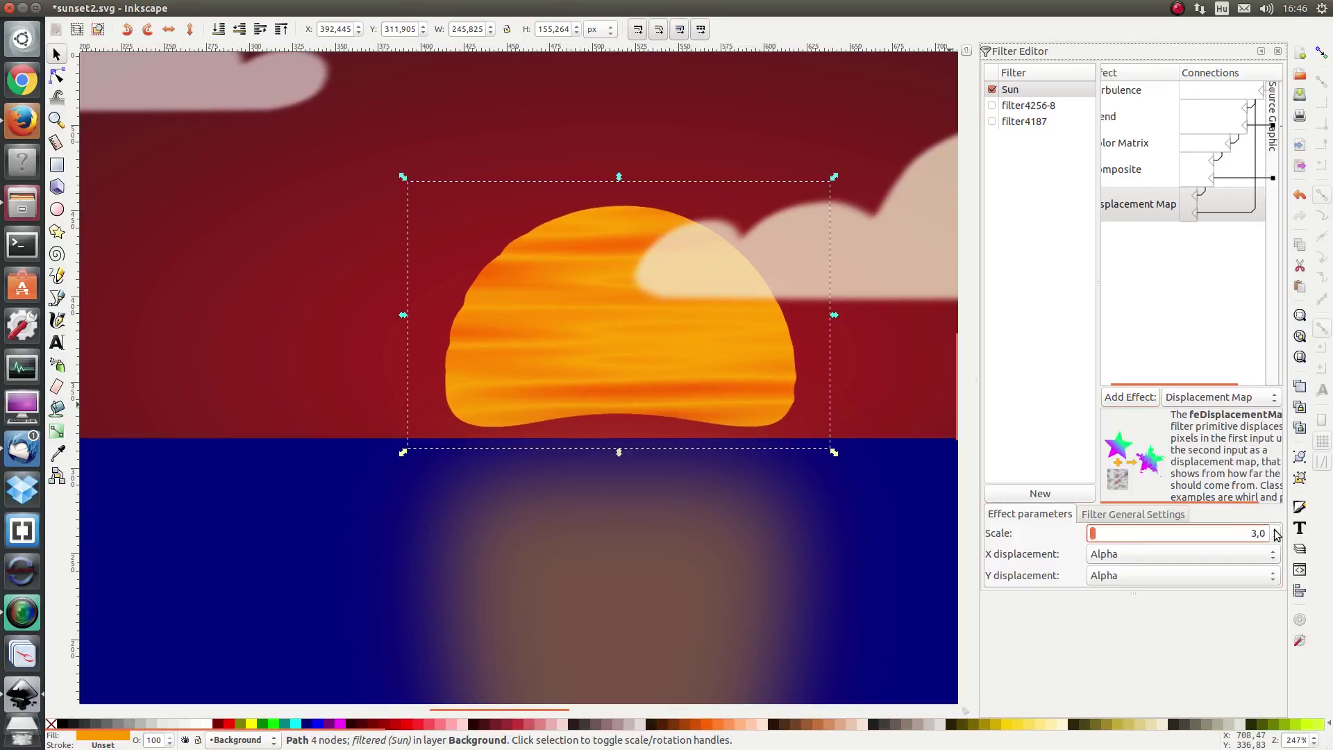
{"action": "left_click", "coordinate": [1275, 531]}
{"action": "left_click", "coordinate": [1275, 531]}
{"action": "left_click", "coordinate": [1275, 531]}
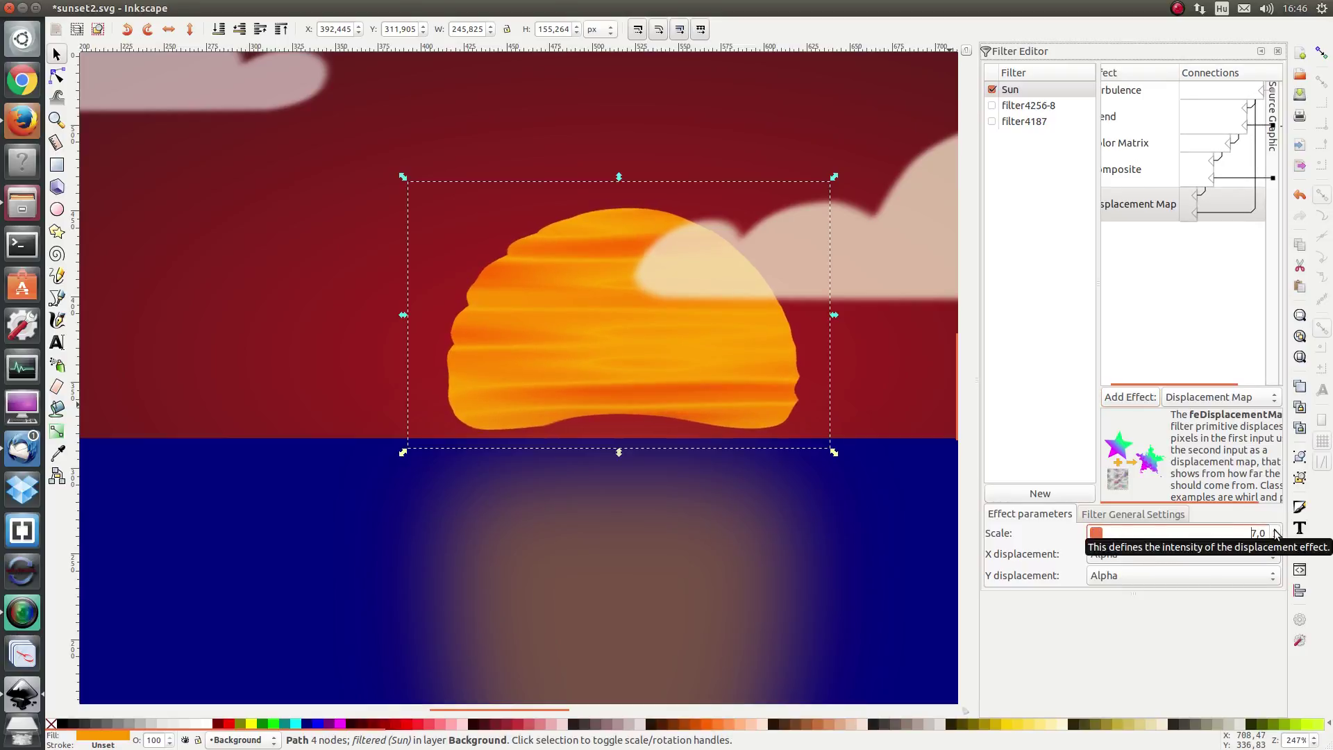
{"action": "left_click", "coordinate": [1275, 531]}
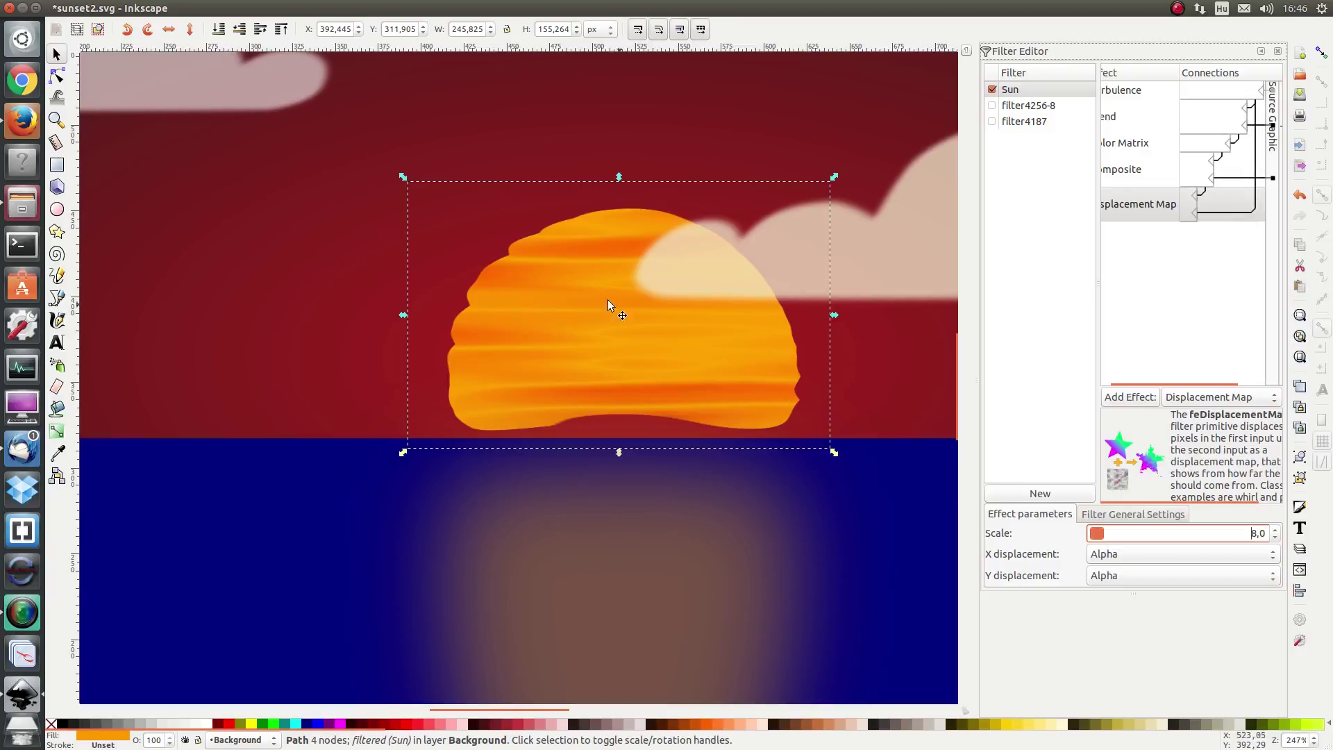
Step: Zoom out on the canvas and reselect the sun to inspect its rippled outline
{"action": "left_click", "coordinate": [528, 175]}
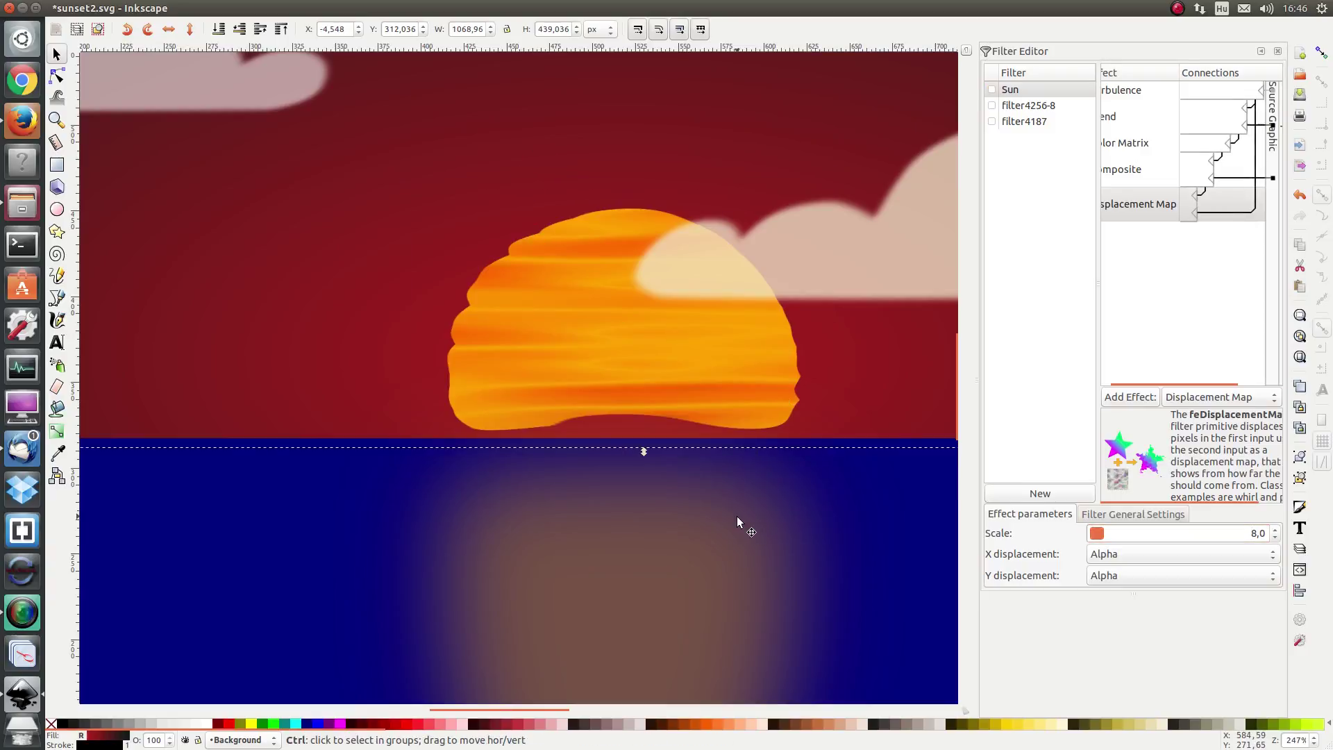
{"action": "scroll", "coordinate": [736, 515], "scroll_direction": "down", "scroll_amount": 1}
{"action": "left_click", "coordinate": [703, 405]}
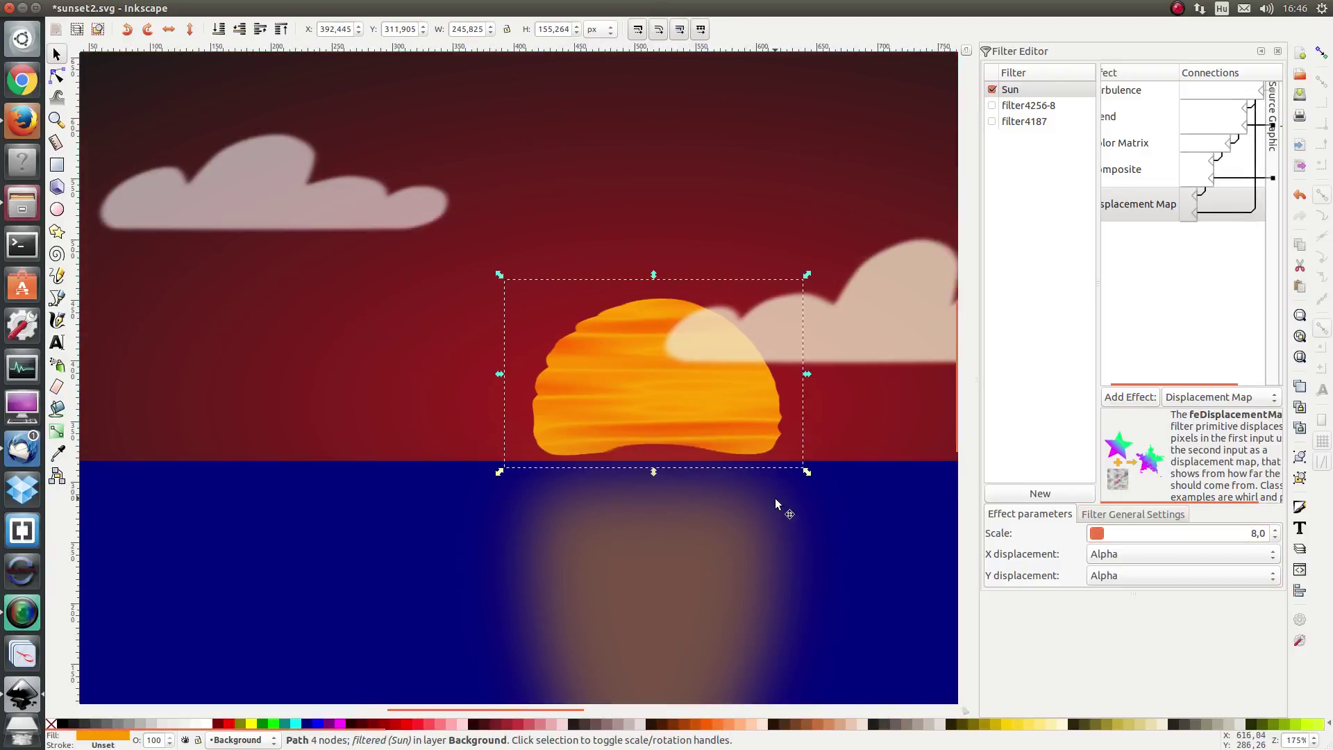
{"action": "scroll", "coordinate": [775, 498], "scroll_direction": "down", "scroll_amount": 3}
{"action": "scroll", "coordinate": [861, 464], "scroll_direction": "down", "scroll_amount": 1}
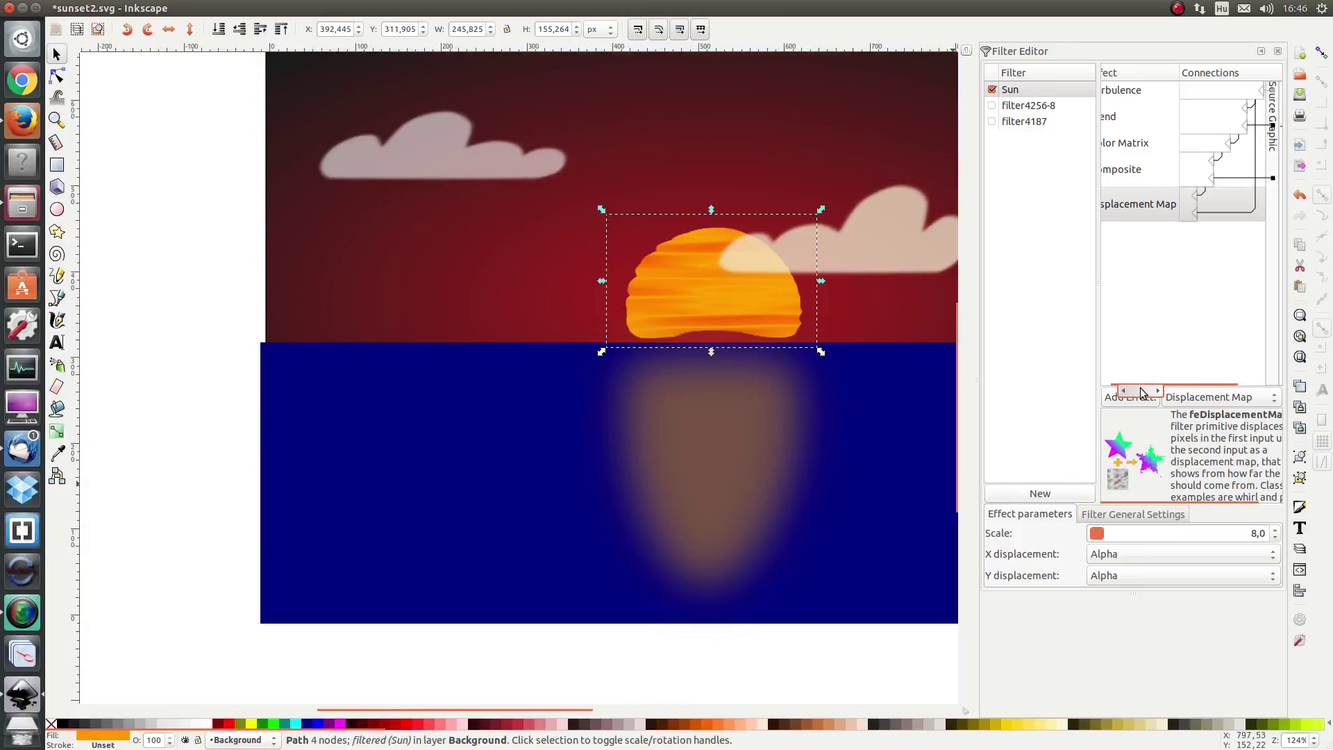
{"action": "left_click", "coordinate": [1122, 393]}
Step: Append a Gaussian Blur with standard deviation 1,0 after the Displacement Map
{"action": "left_click", "coordinate": [1191, 399]}
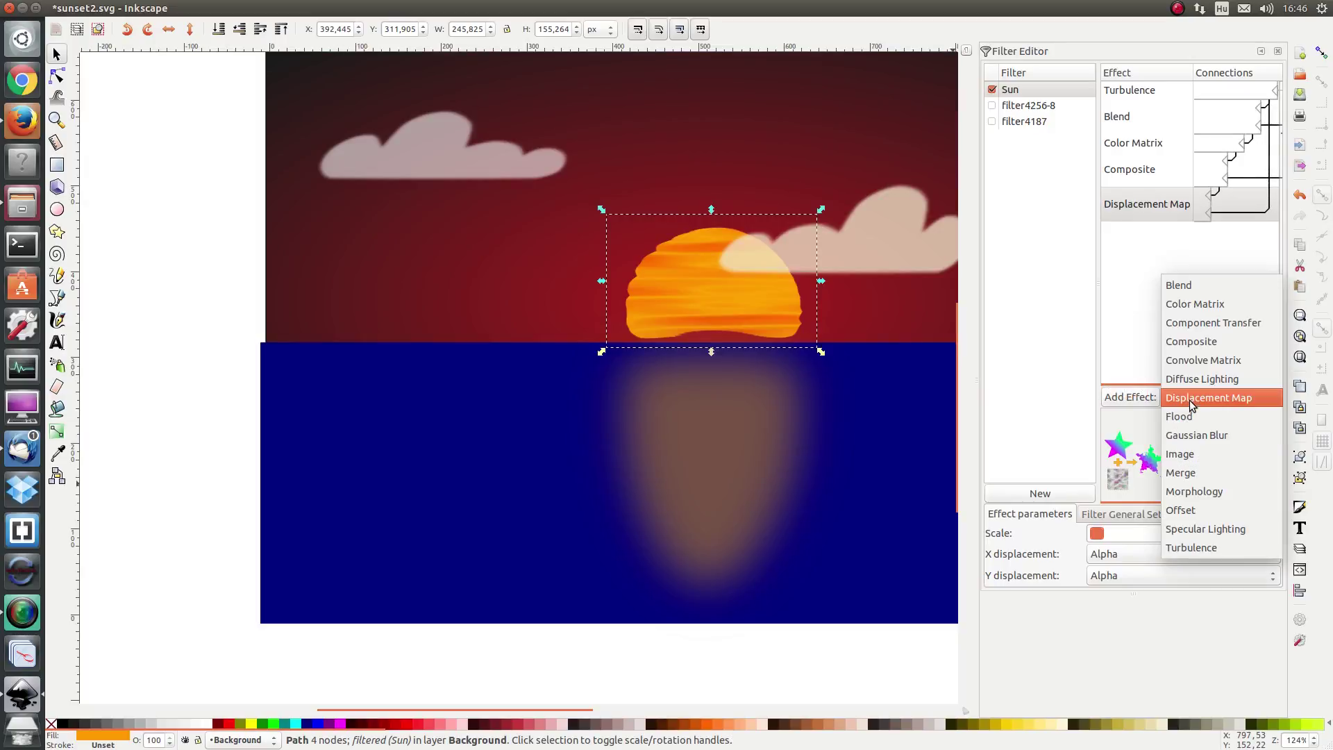
{"action": "left_click", "coordinate": [1189, 438]}
{"action": "left_click", "coordinate": [1134, 394]}
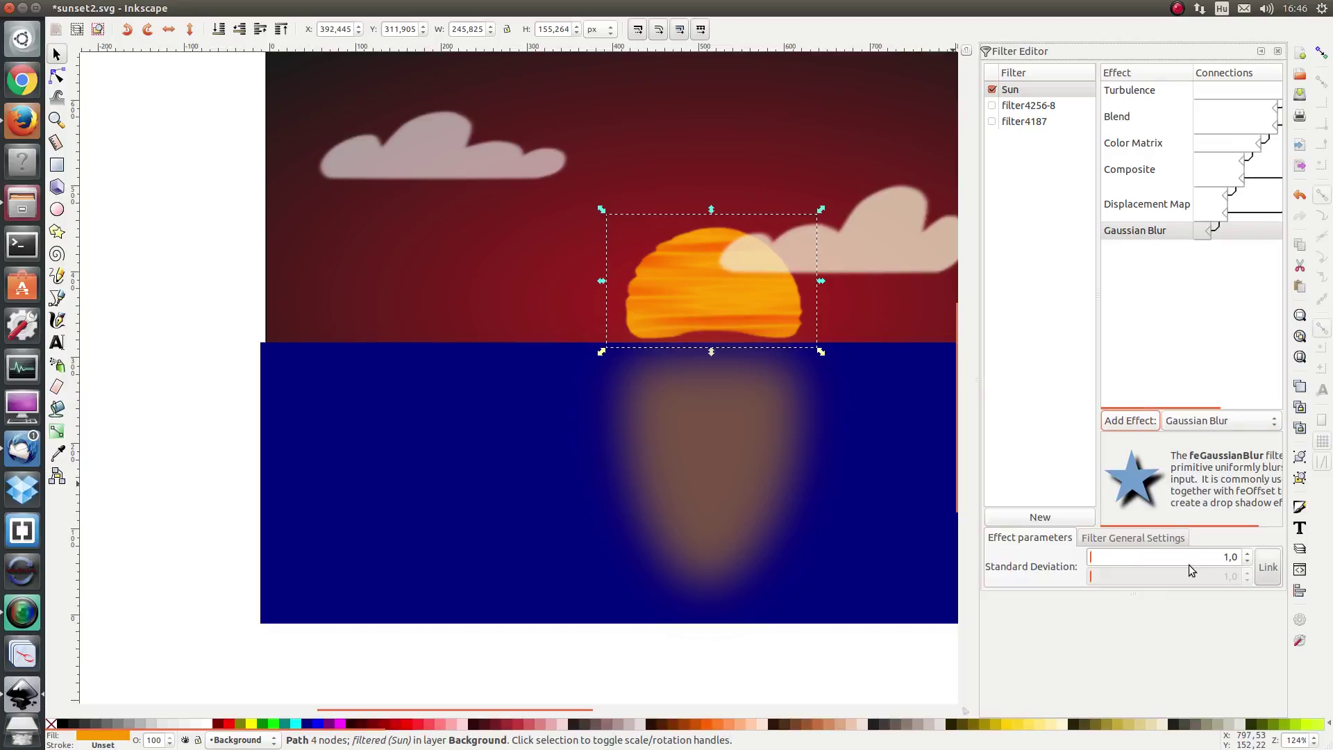
Step: Deselect the sun and scroll the canvas to view the rest of the scene
{"action": "left_click", "coordinate": [207, 282]}
{"action": "double_click", "coordinate": [781, 316]}
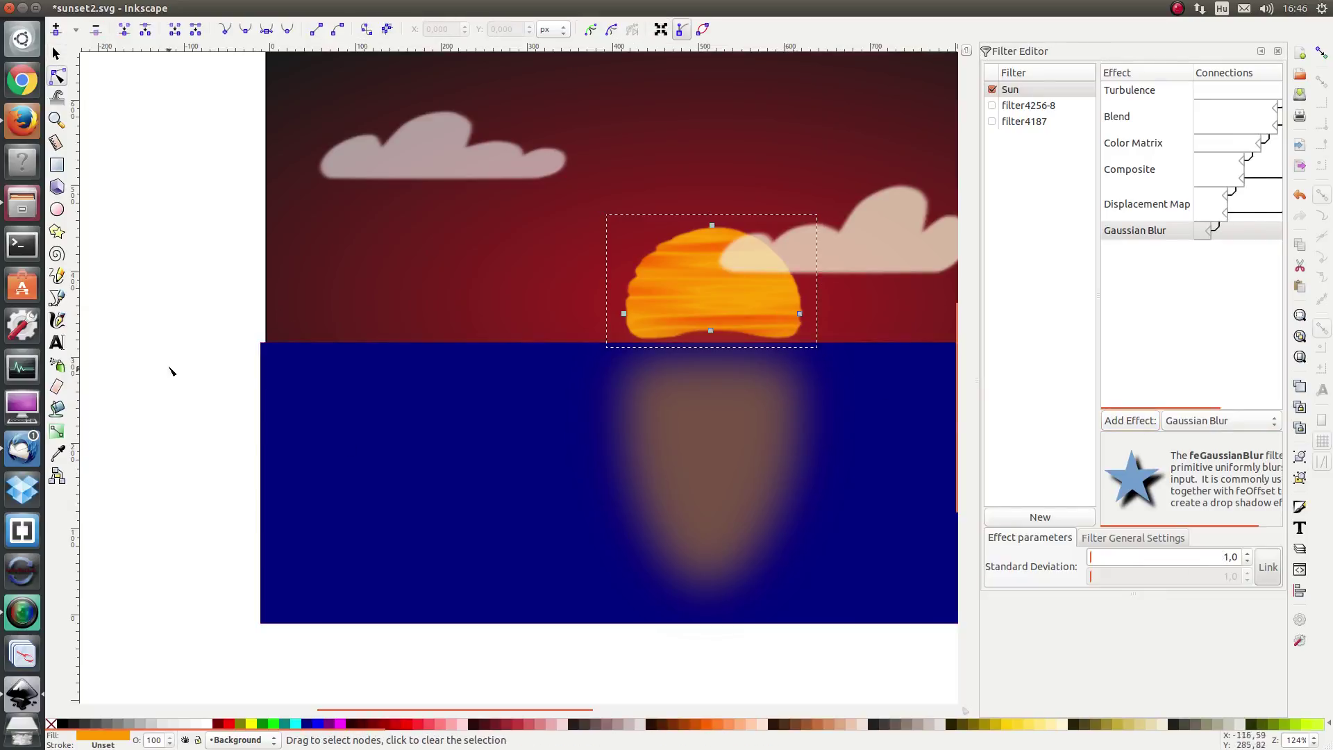
{"action": "left_click", "coordinate": [203, 325]}
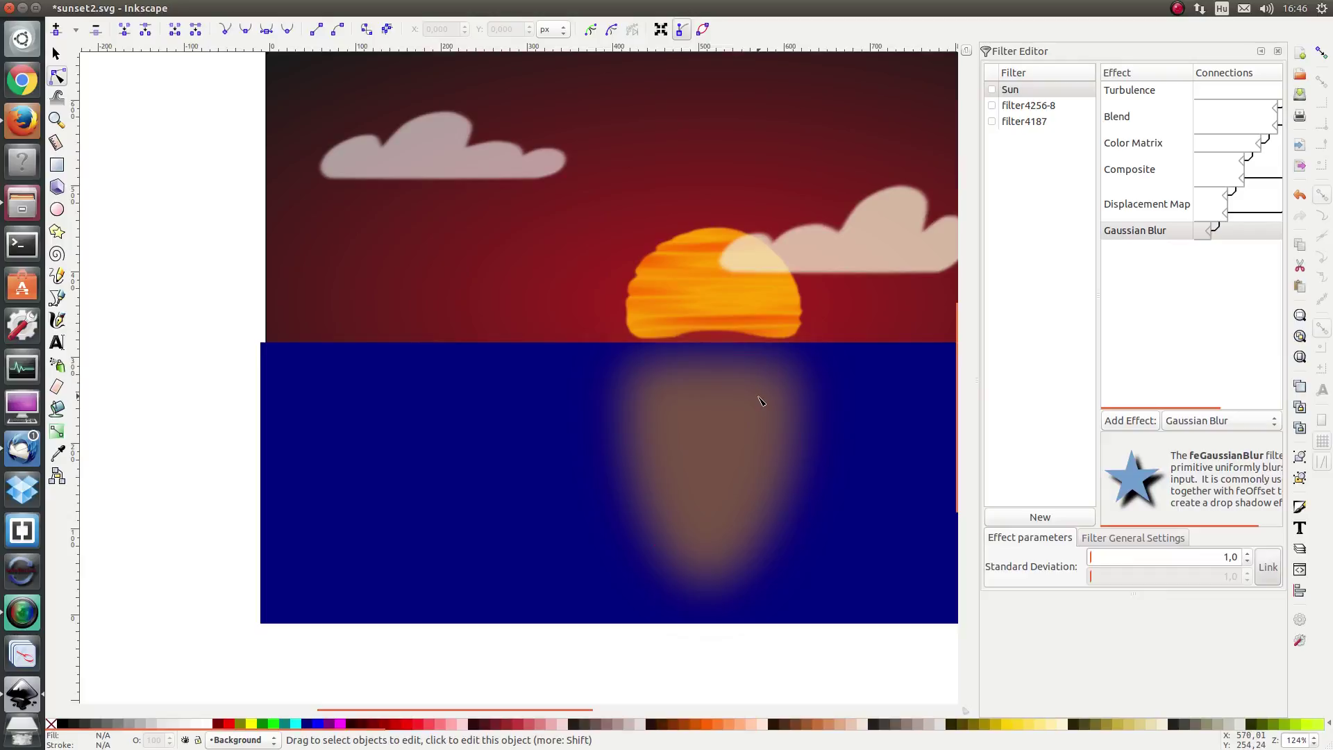
{"action": "scroll", "coordinate": [327, 299], "scroll_direction": "up", "scroll_amount": 6}
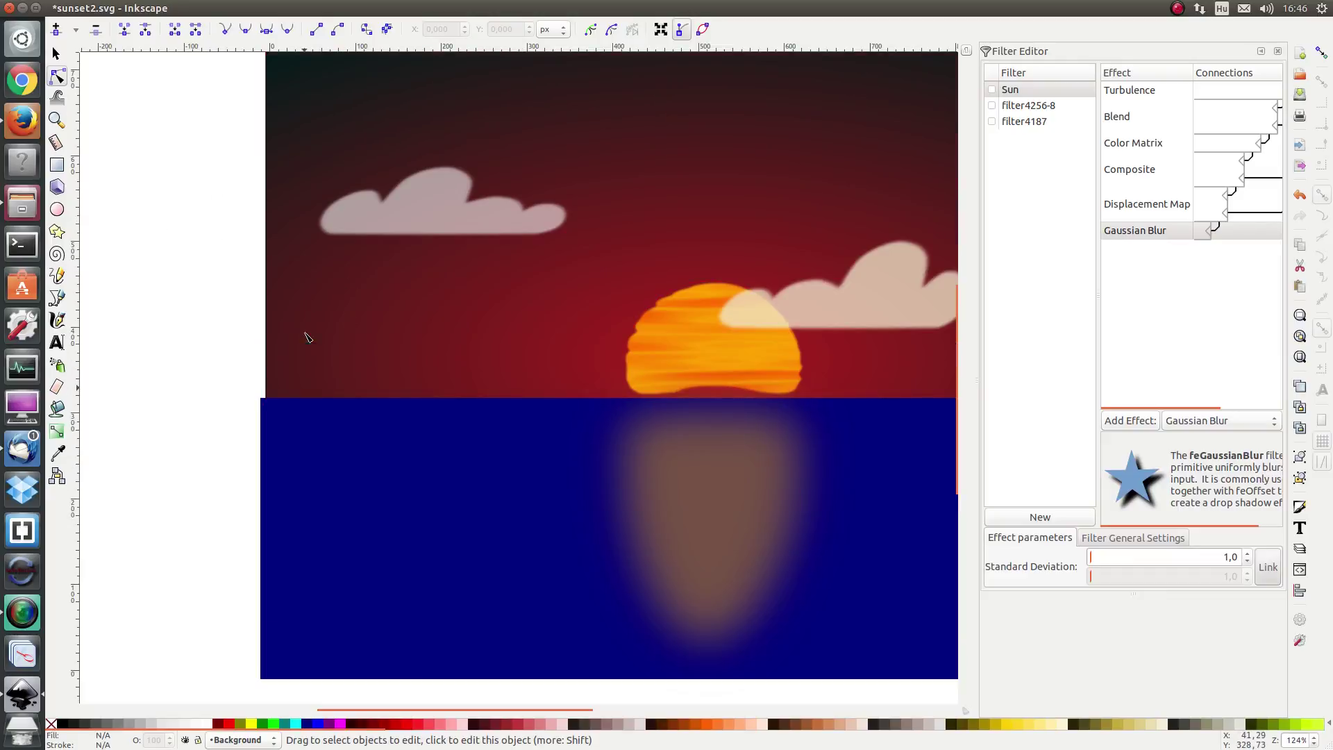
{"action": "scroll", "coordinate": [355, 476], "scroll_direction": "down", "scroll_amount": 2}
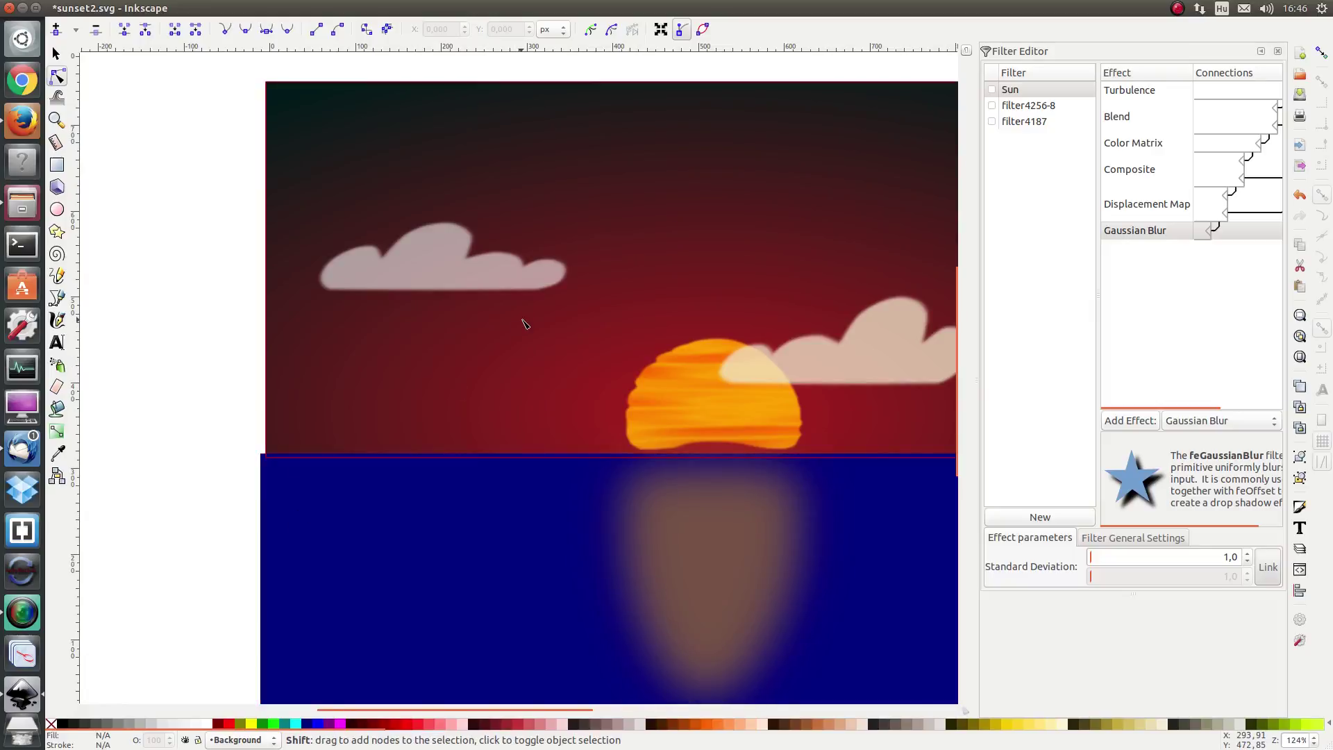
{"action": "scroll", "coordinate": [524, 323], "scroll_direction": "right", "scroll_amount": 6}
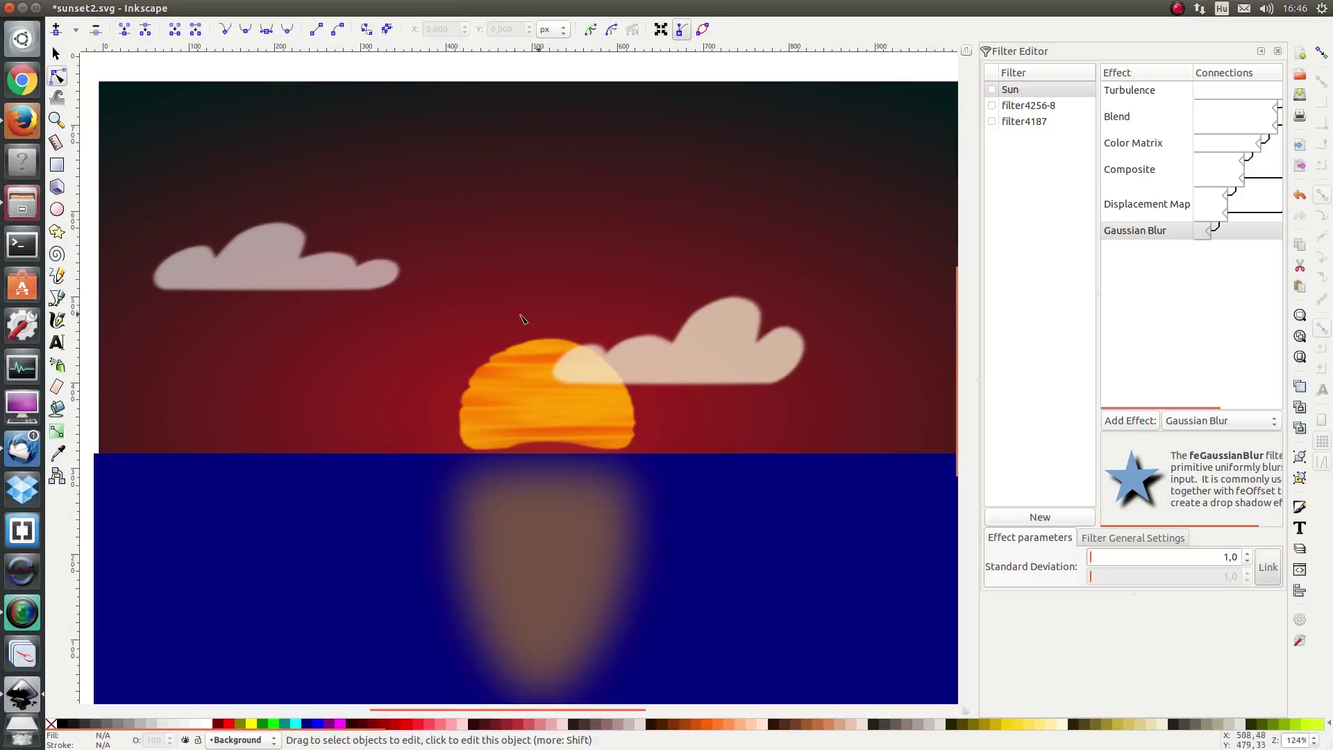
Step: Create a new filter and name it Cloud
{"action": "left_click", "coordinate": [1040, 517]}
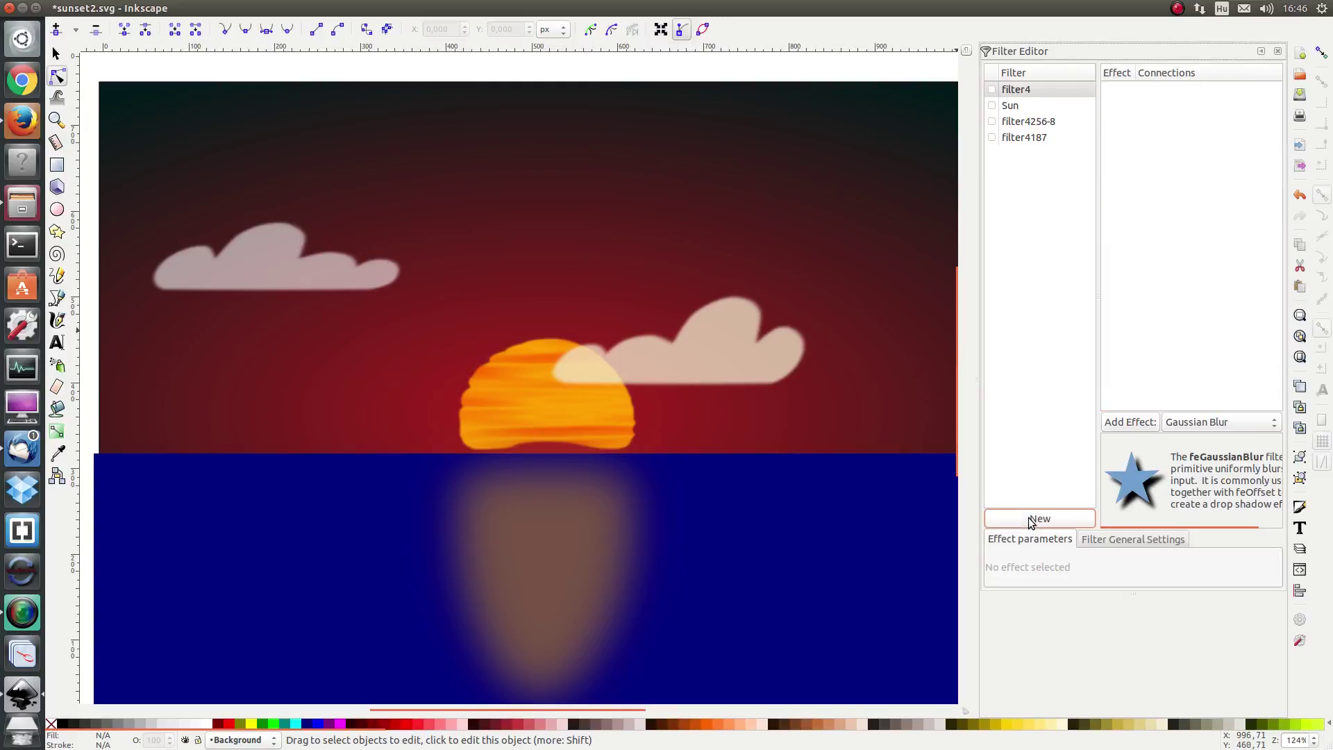
{"action": "left_click", "coordinate": [1028, 89]}
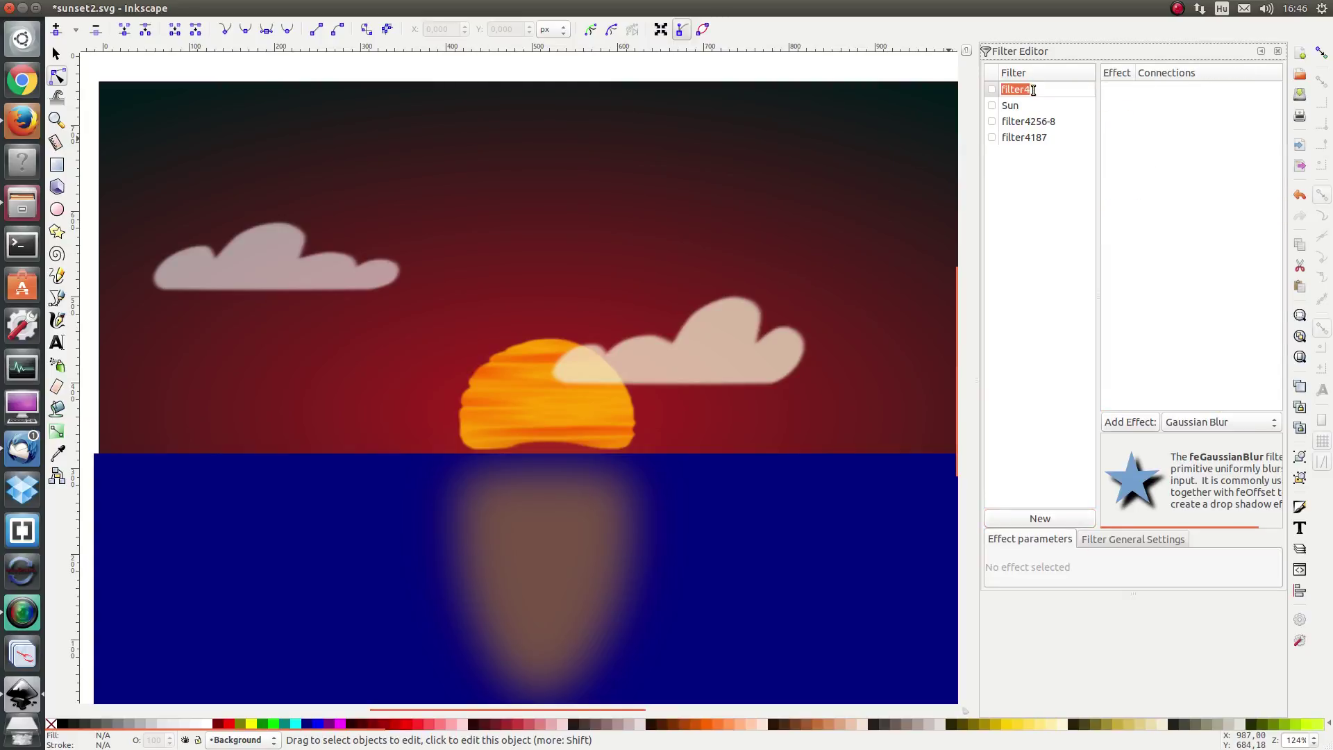
{"action": "type", "text": "C"}
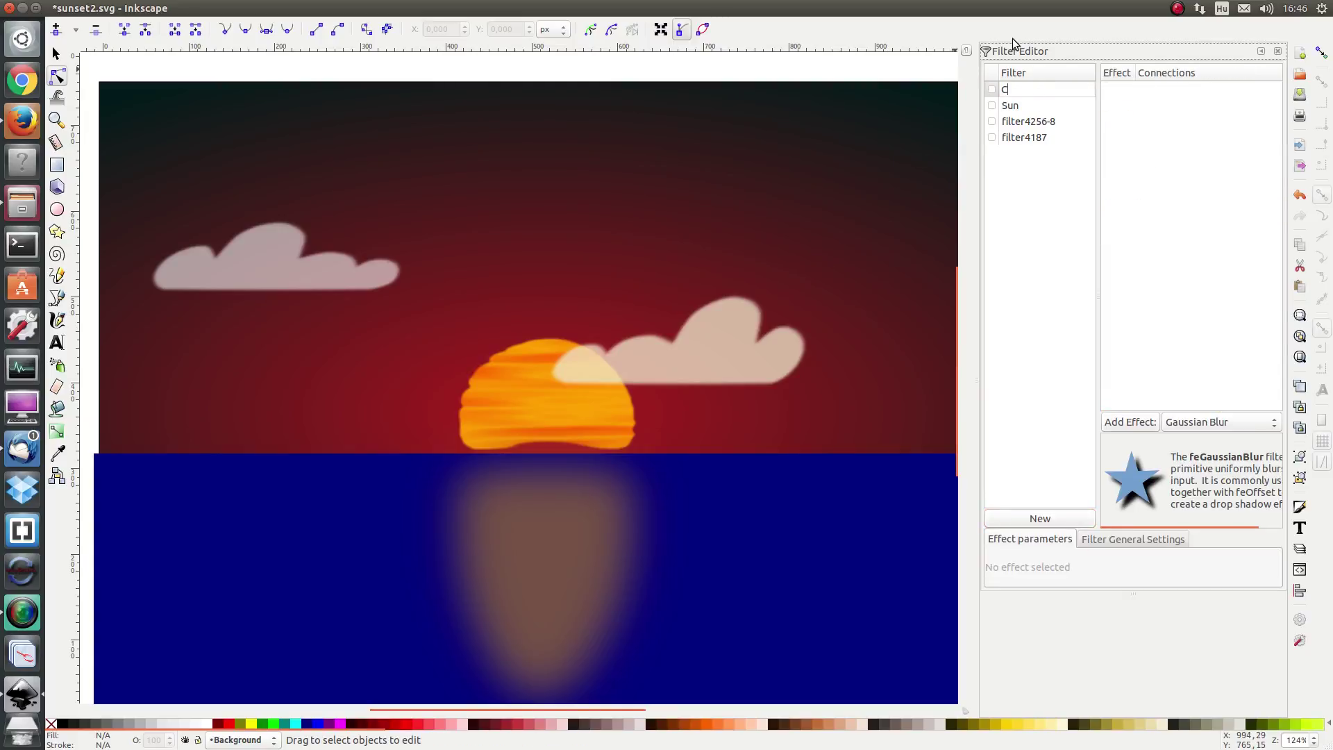
{"action": "type", "text": "louds"}
{"action": "key", "text": "BackSpace"}
{"action": "key", "text": "Return"}
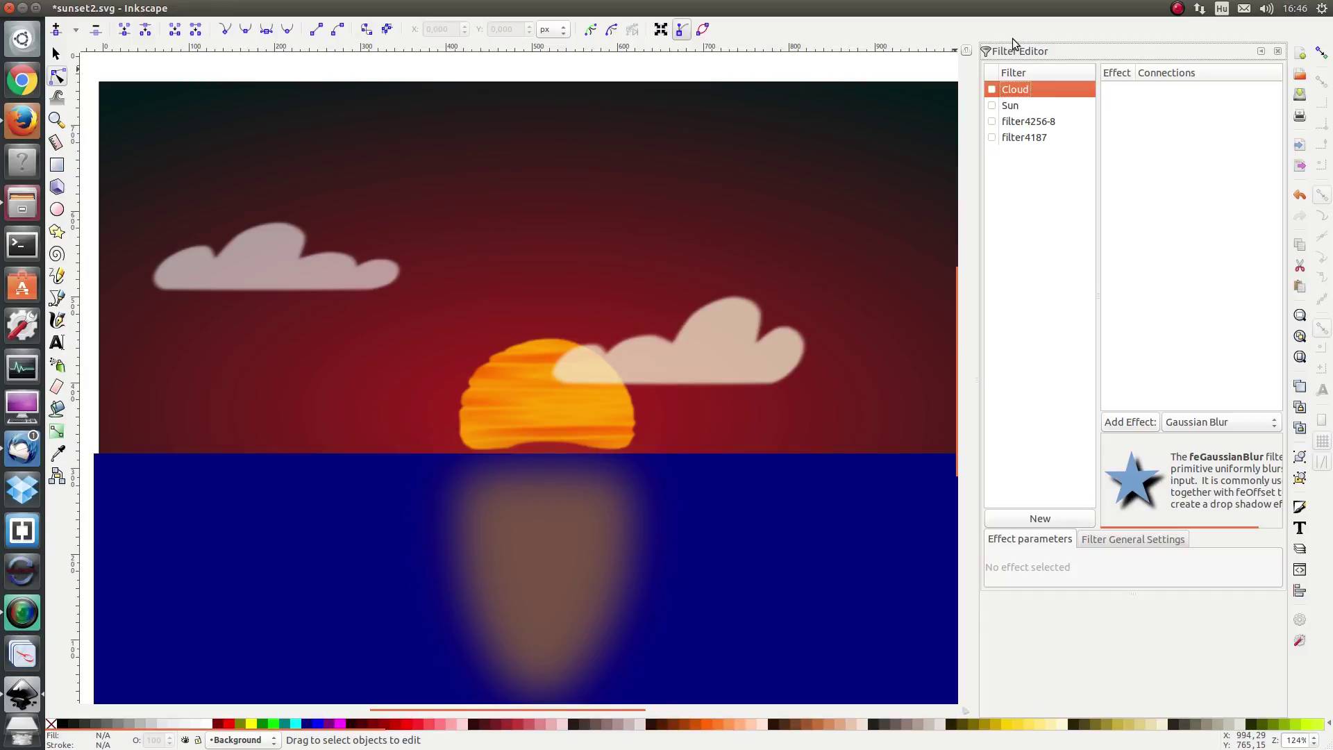
Step: On the left cloud, replace filter filter4256-8 with the Cloud filter
{"action": "left_click", "coordinate": [57, 54]}
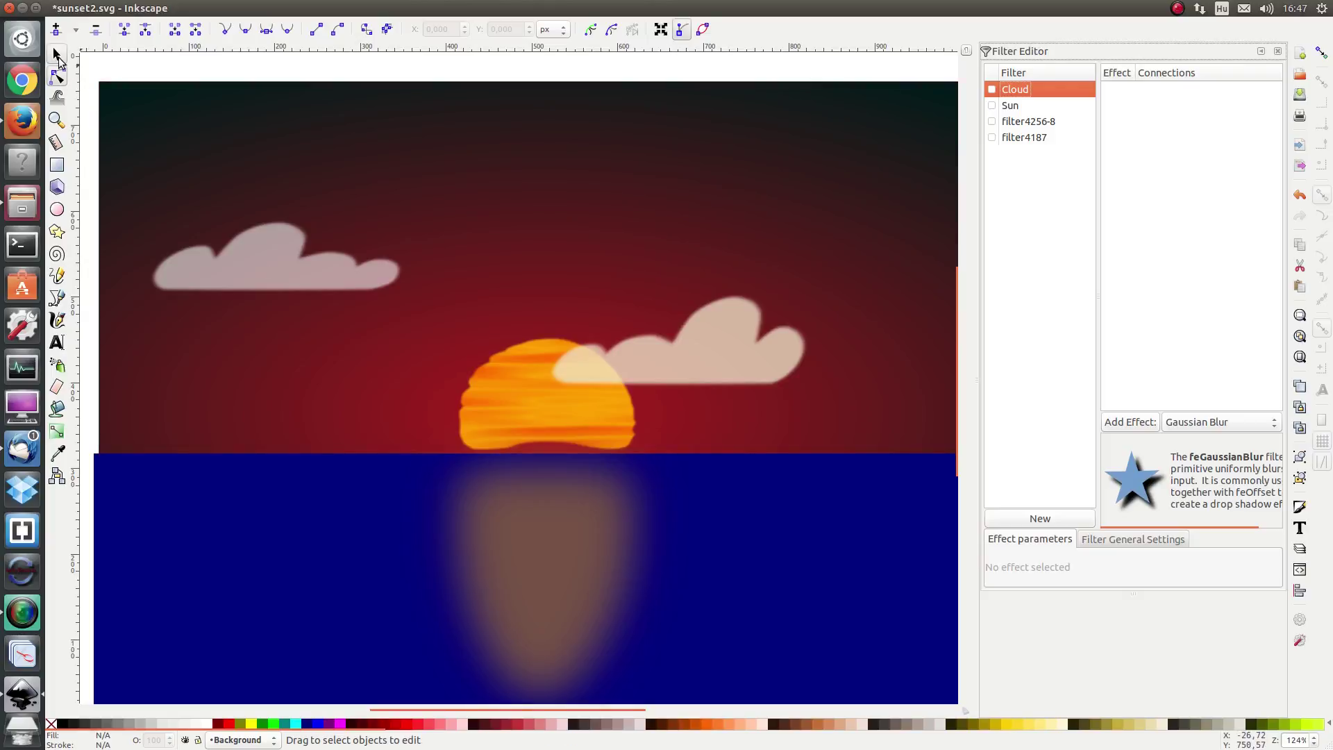
{"action": "left_click", "coordinate": [273, 271]}
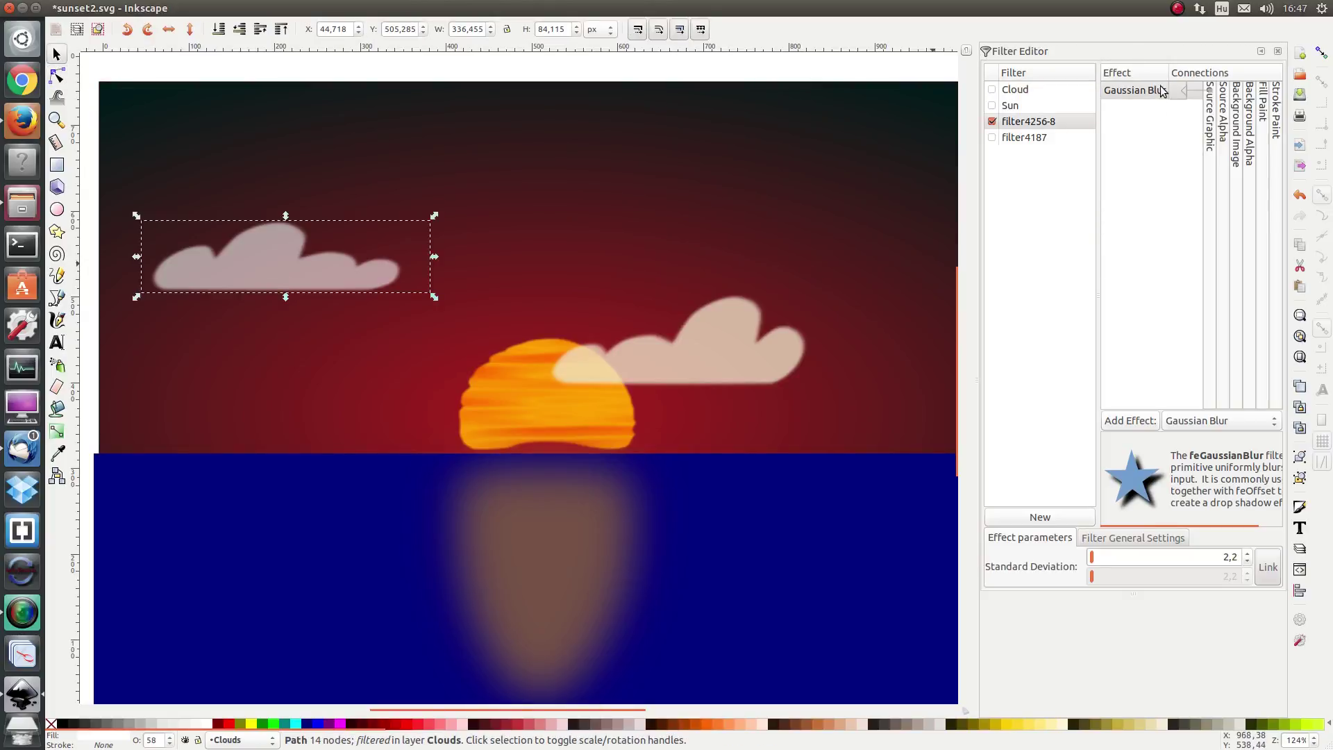
{"action": "left_click", "coordinate": [993, 122]}
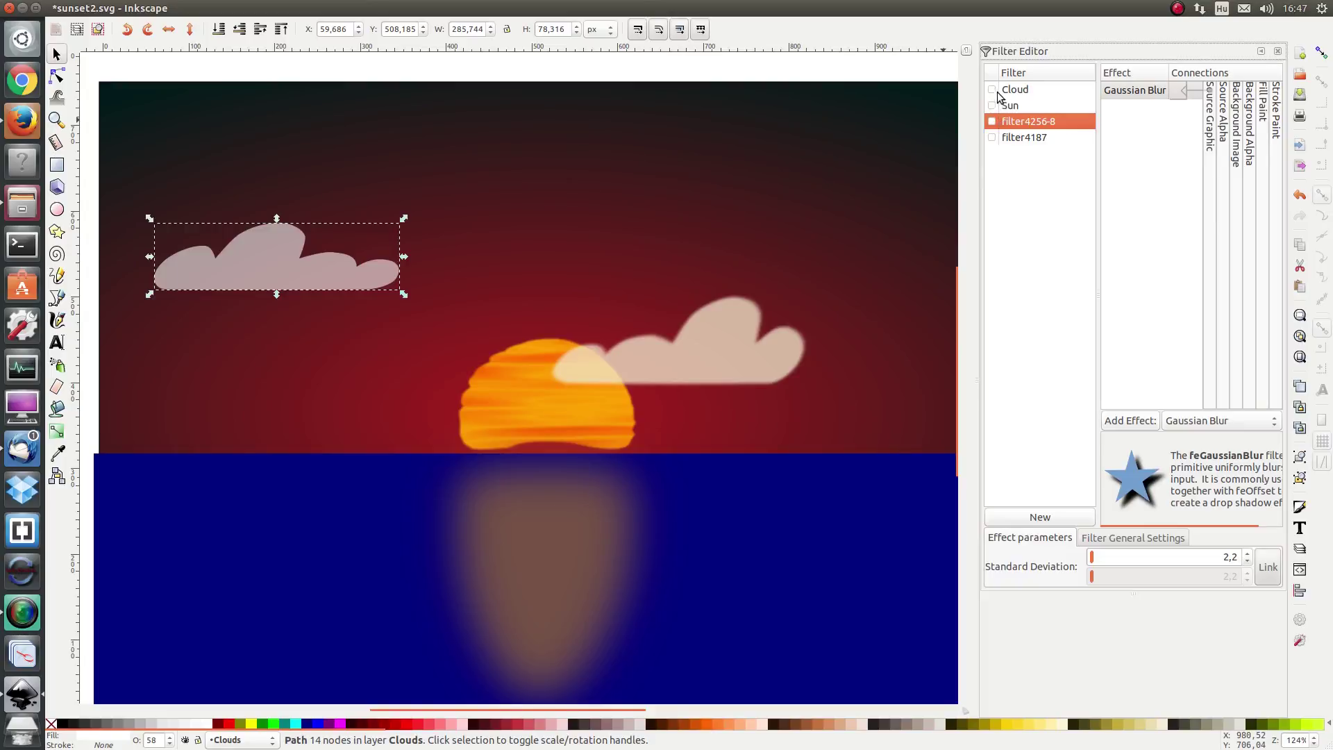
{"action": "left_click", "coordinate": [992, 89]}
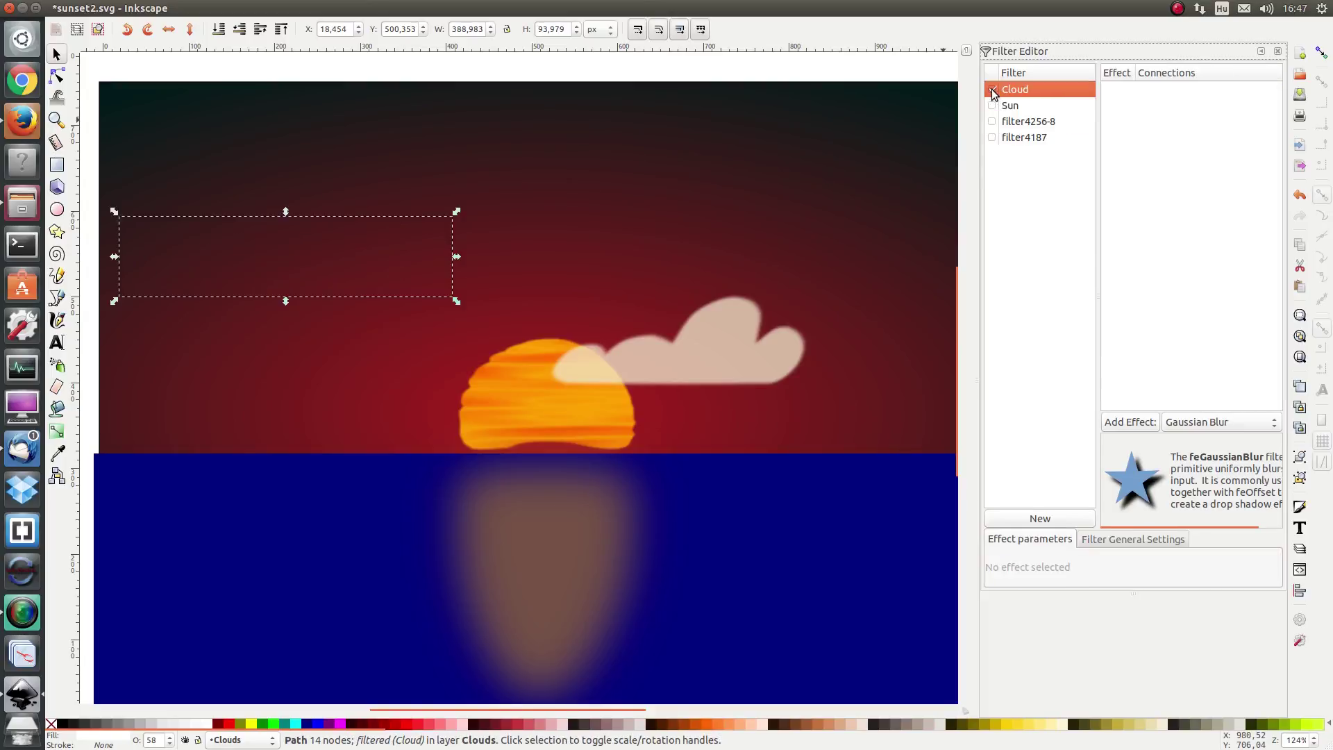
{"action": "left_click", "coordinate": [1205, 421]}
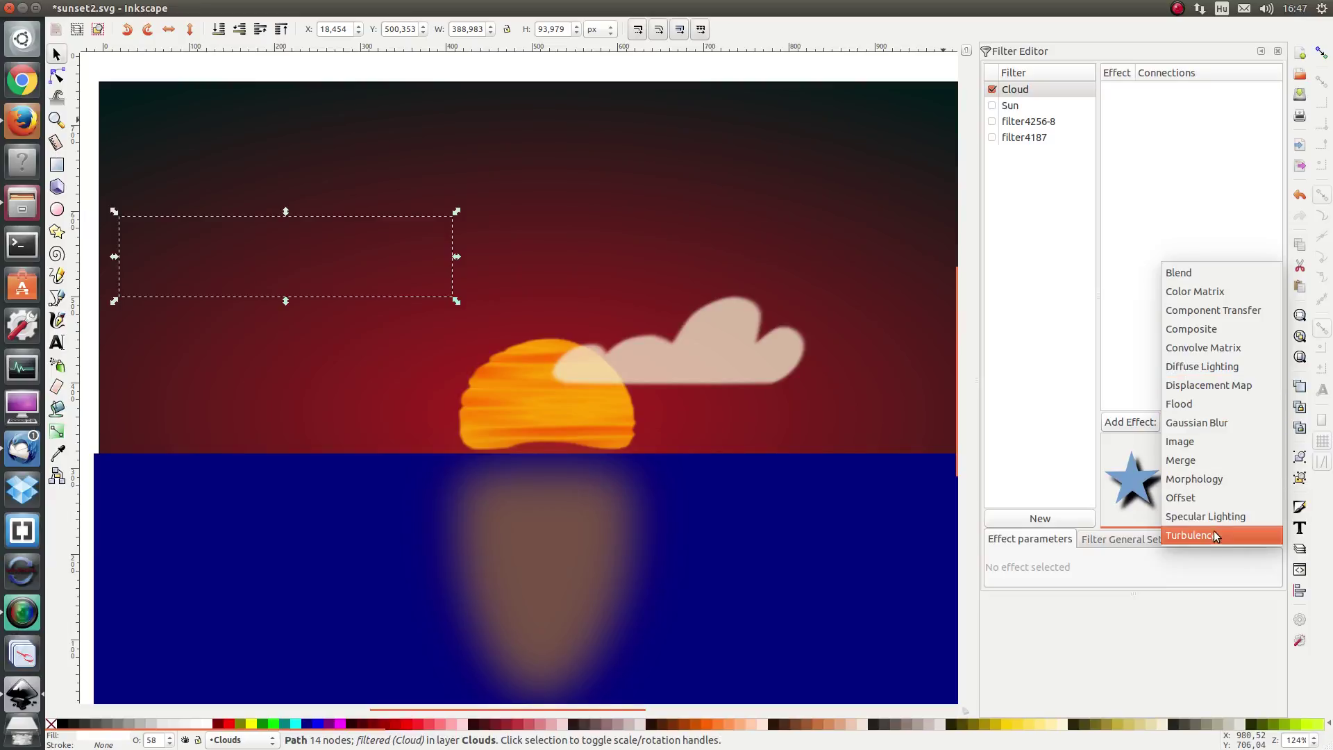
Step: Add a Turbulence effect to the Cloud filter and link its two base frequency values
{"action": "left_click", "coordinate": [1192, 536]}
{"action": "left_click", "coordinate": [1129, 422]}
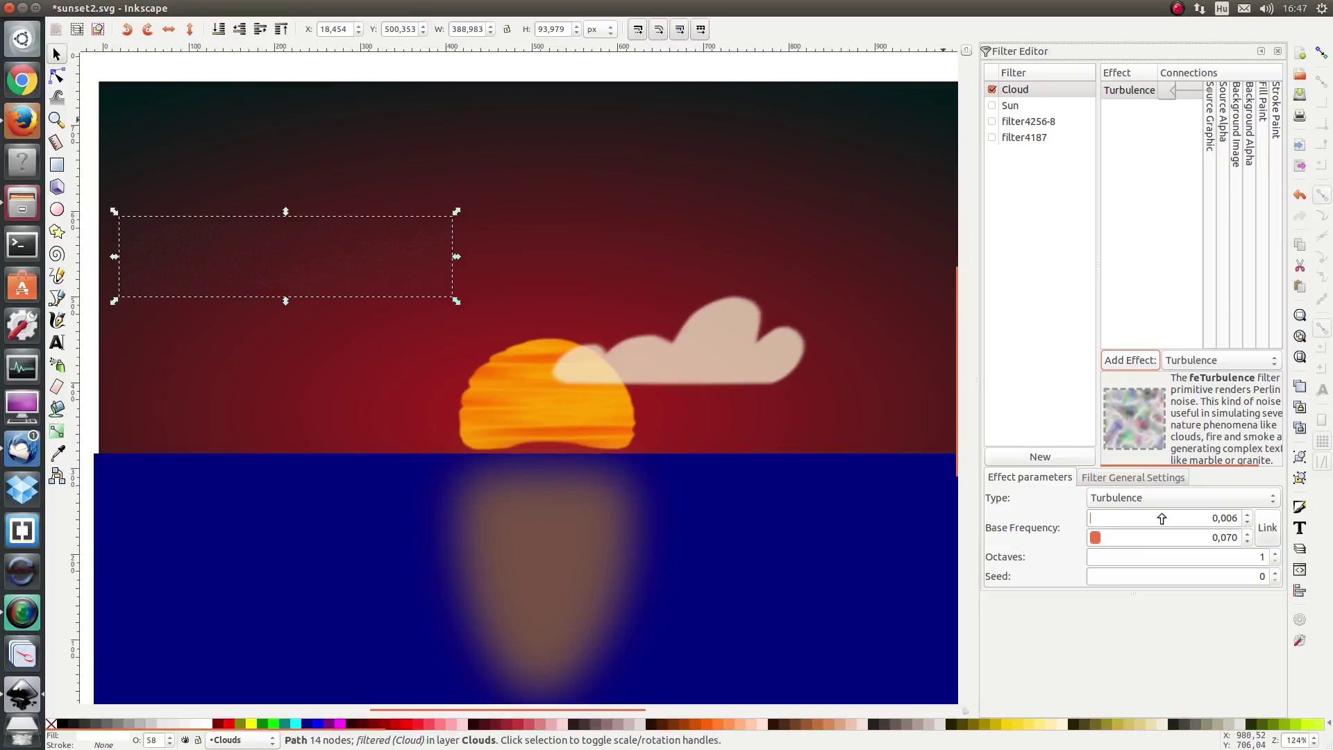
{"action": "left_click_drag", "start_coordinate": [1102, 518], "coordinate": [1112, 518]}
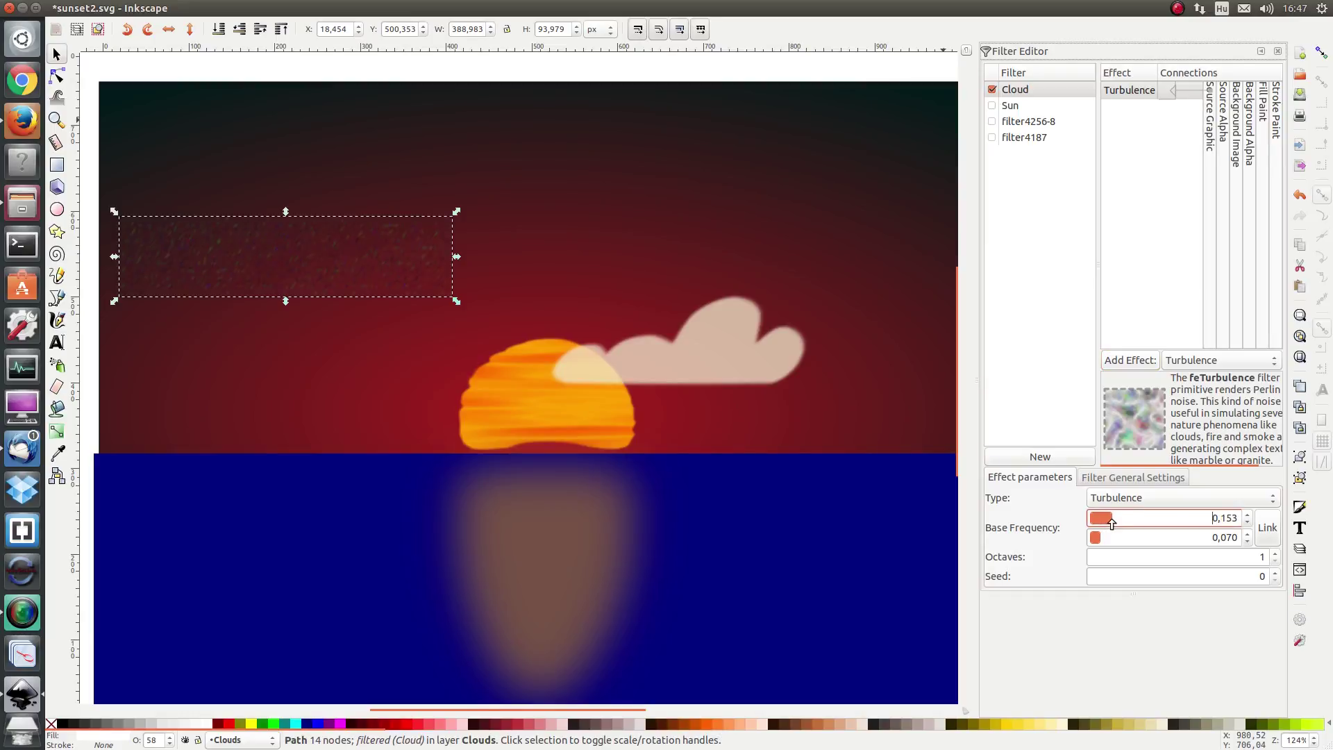
{"action": "left_click", "coordinate": [1268, 527]}
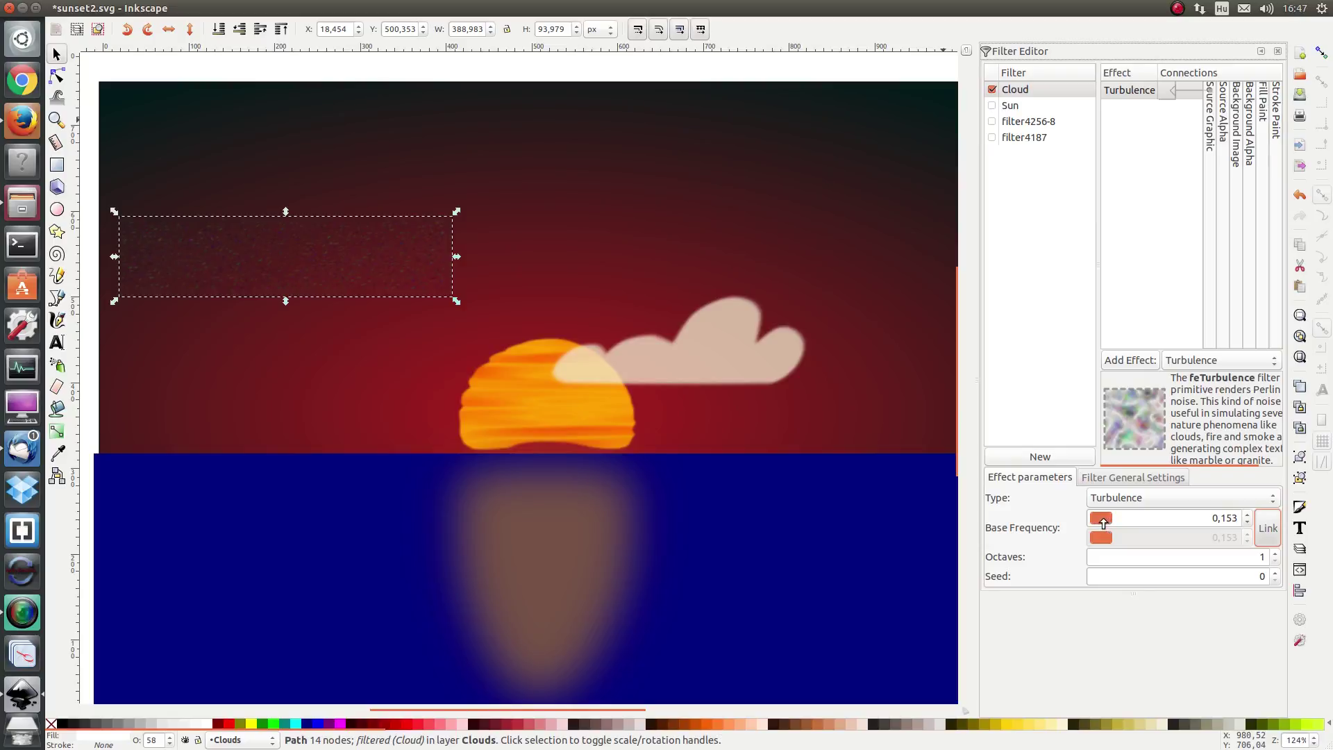
{"action": "mouse_move", "coordinate": [1111, 518]}
{"action": "left_mouse_down"}
{"action": "mouse_move", "coordinate": [1148, 519]}
{"action": "mouse_move", "coordinate": [1096, 519]}
{"action": "left_mouse_up"}
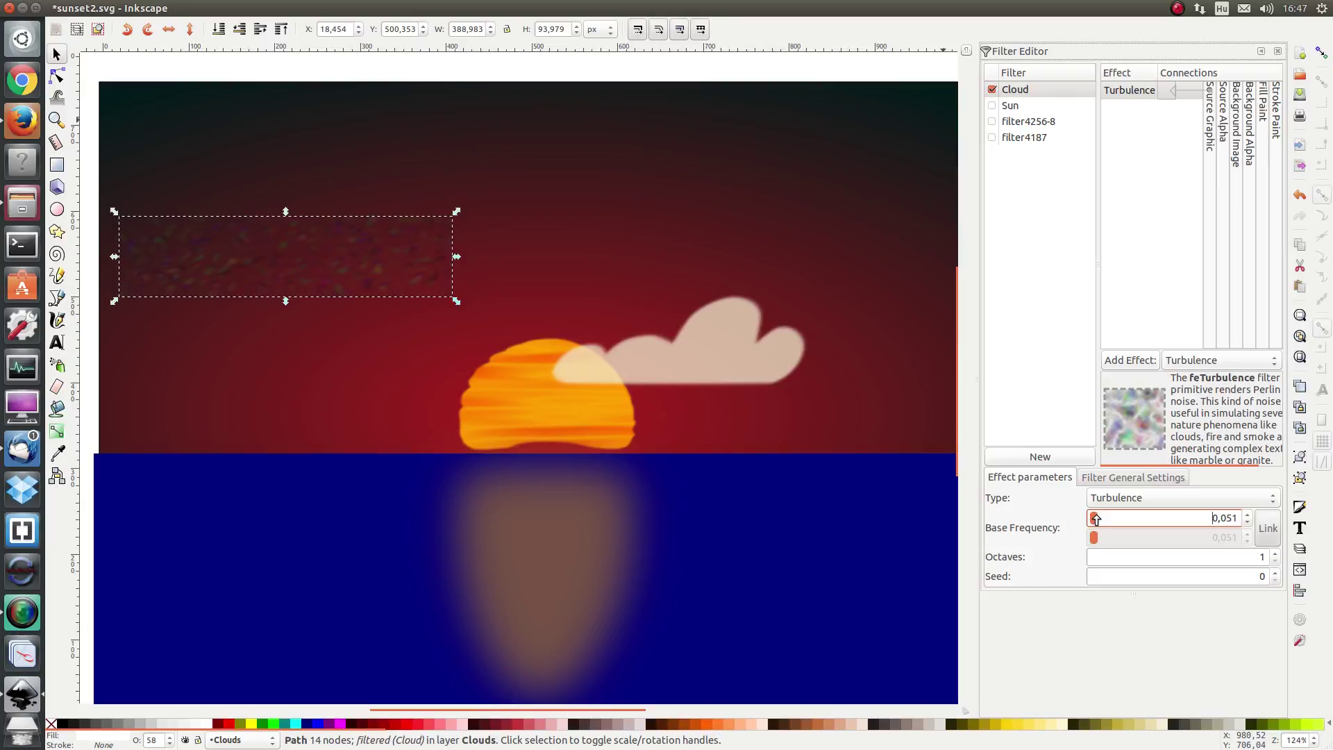
Step: Fine-tune the linked turbulence base frequency to 0,040
{"action": "left_click", "coordinate": [1248, 524]}
{"action": "left_click", "coordinate": [1248, 524]}
{"action": "left_click", "coordinate": [1248, 524]}
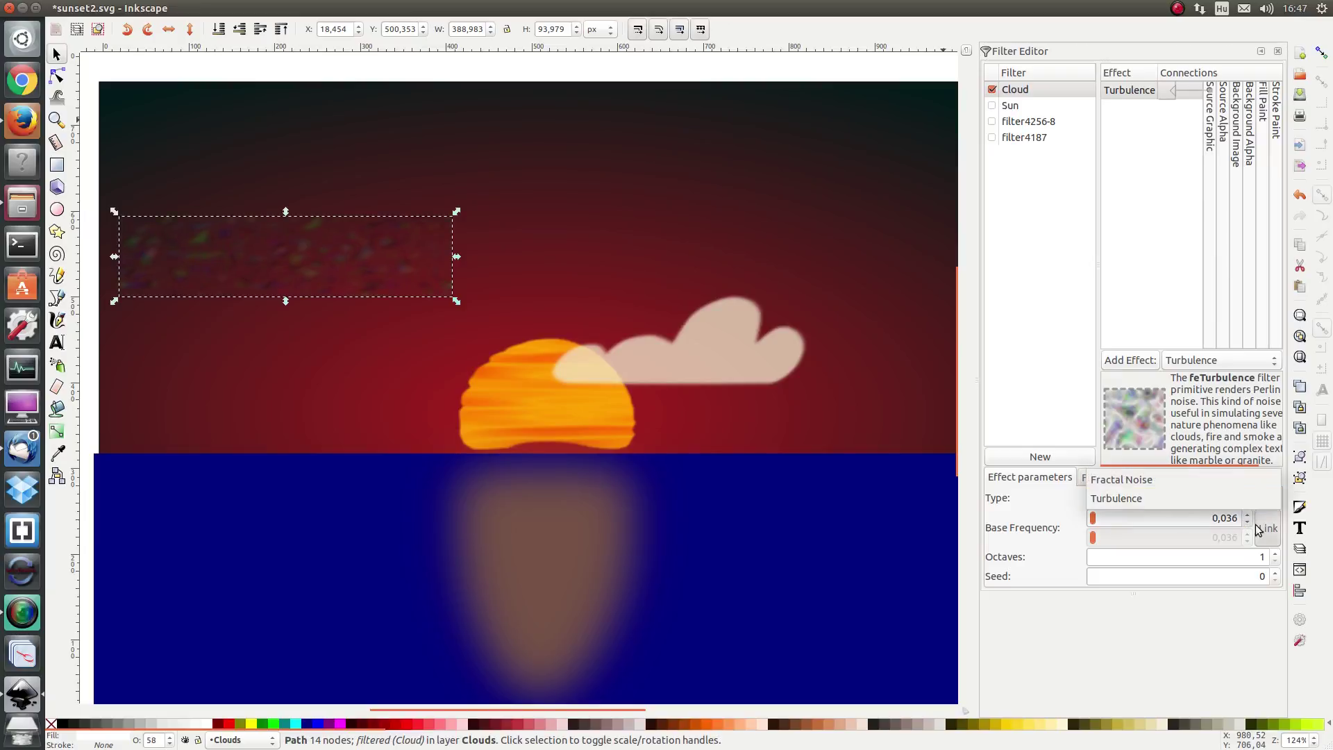
{"action": "left_click", "coordinate": [1248, 514]}
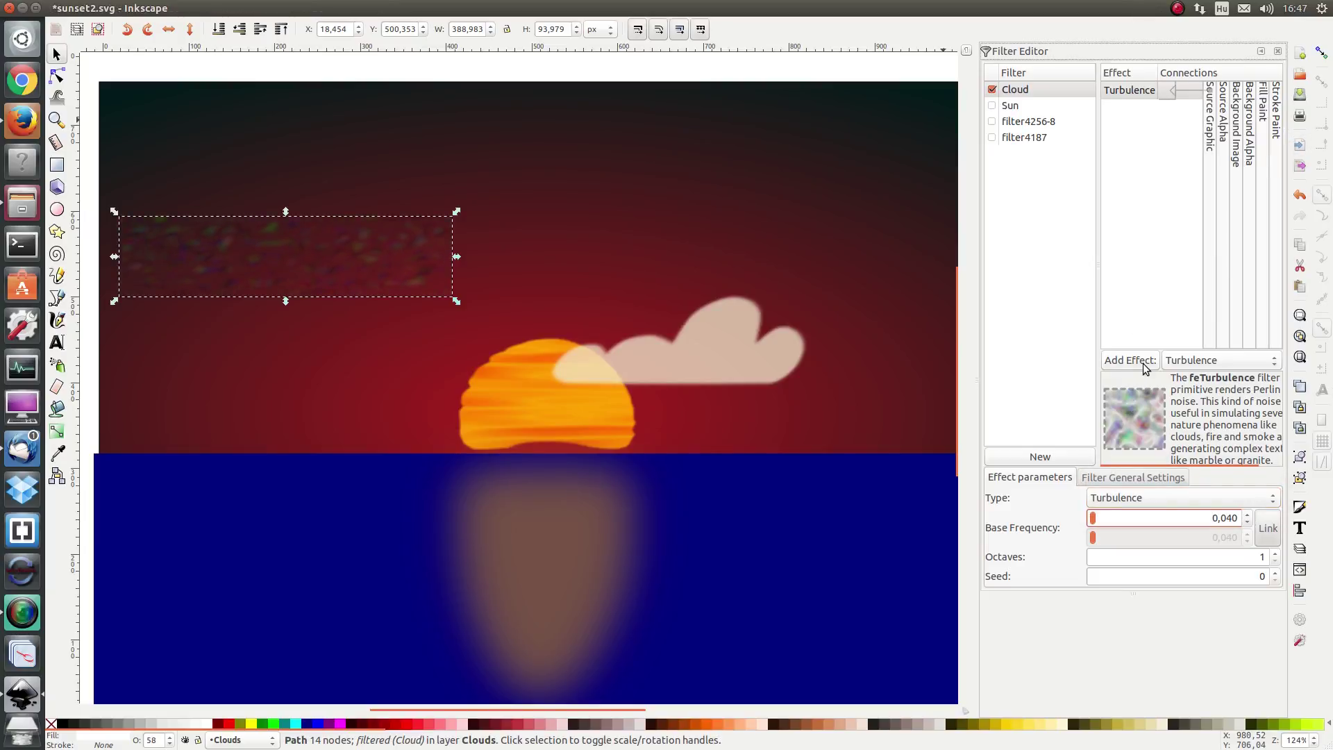
{"action": "left_click", "coordinate": [1181, 361]}
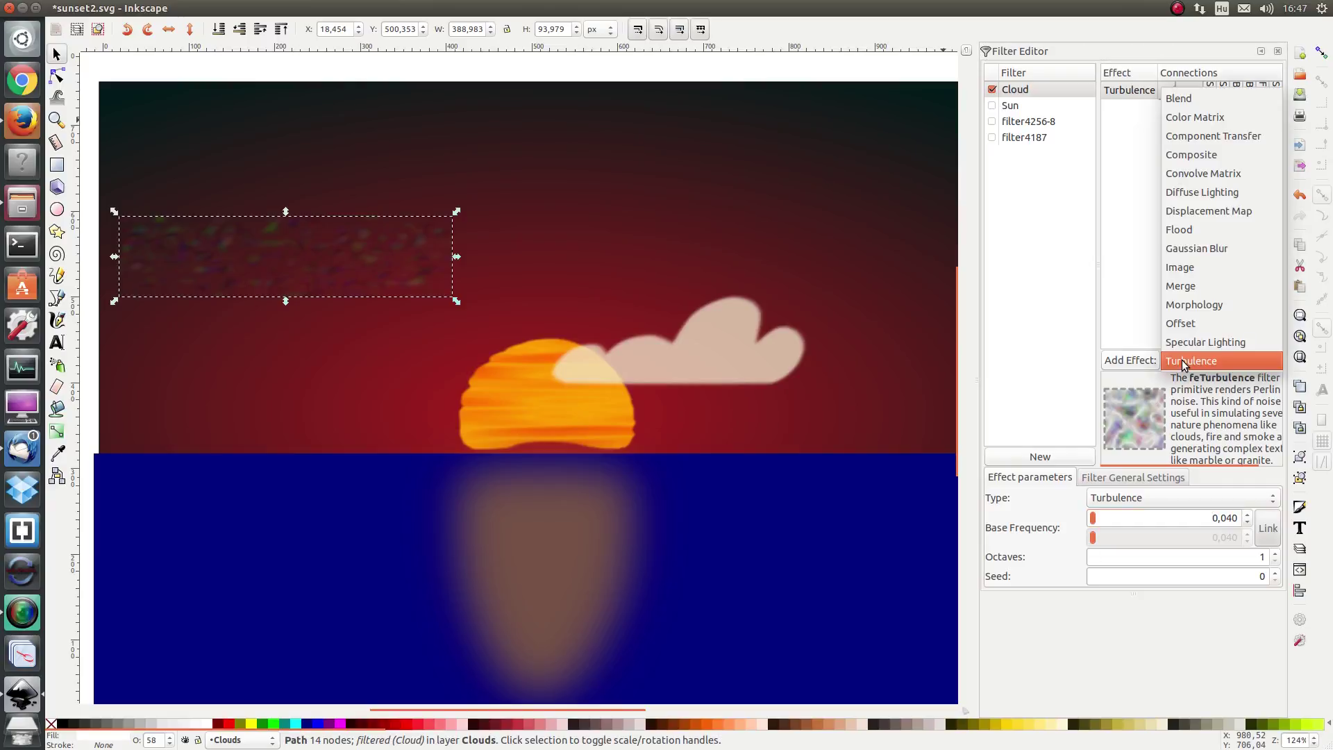
Step: Add a Displacement Map fed by Source Graphic to the Cloud filter, scale about 69,9
{"action": "left_click", "coordinate": [1185, 211]}
{"action": "left_click", "coordinate": [1142, 359]}
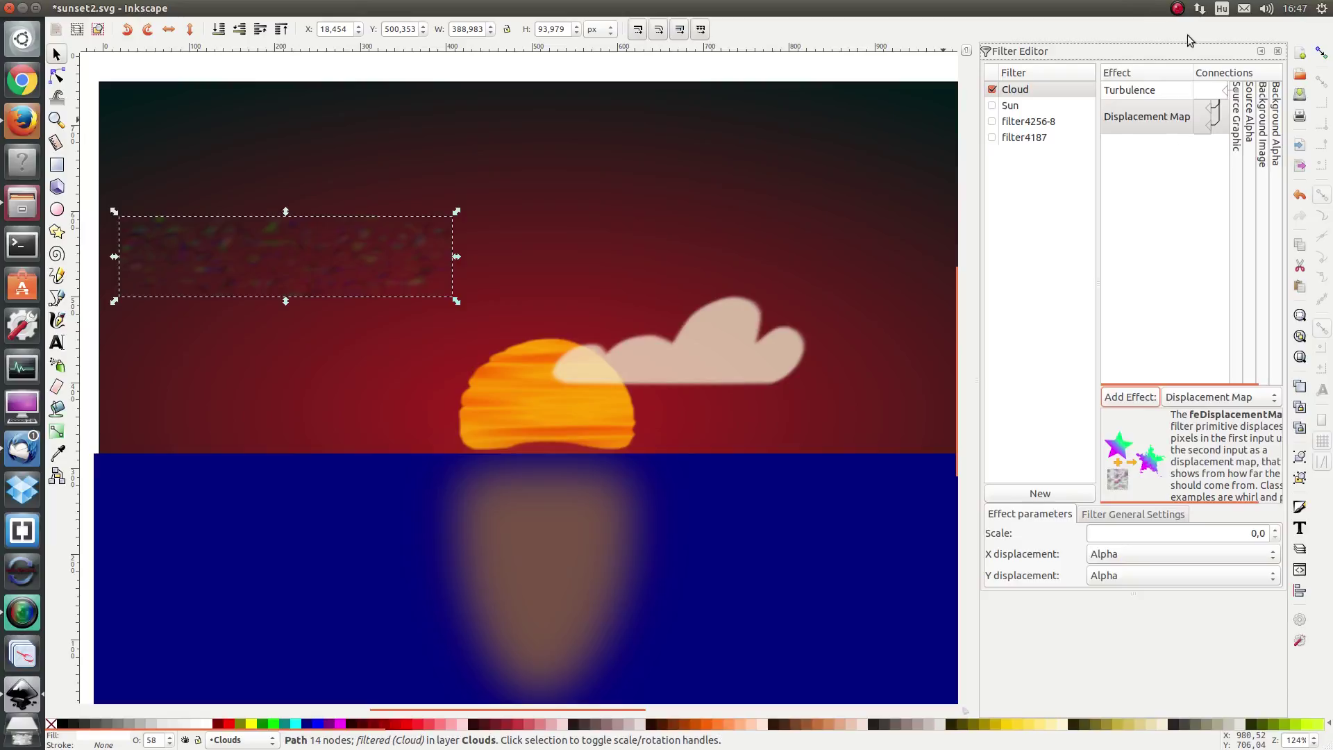
{"action": "mouse_move", "coordinate": [1208, 125]}
{"action": "left_mouse_down"}
{"action": "mouse_move", "coordinate": [1238, 125]}
{"action": "mouse_move", "coordinate": [1217, 100]}
{"action": "mouse_move", "coordinate": [1209, 108]}
{"action": "mouse_move", "coordinate": [1237, 110]}
{"action": "left_mouse_up"}
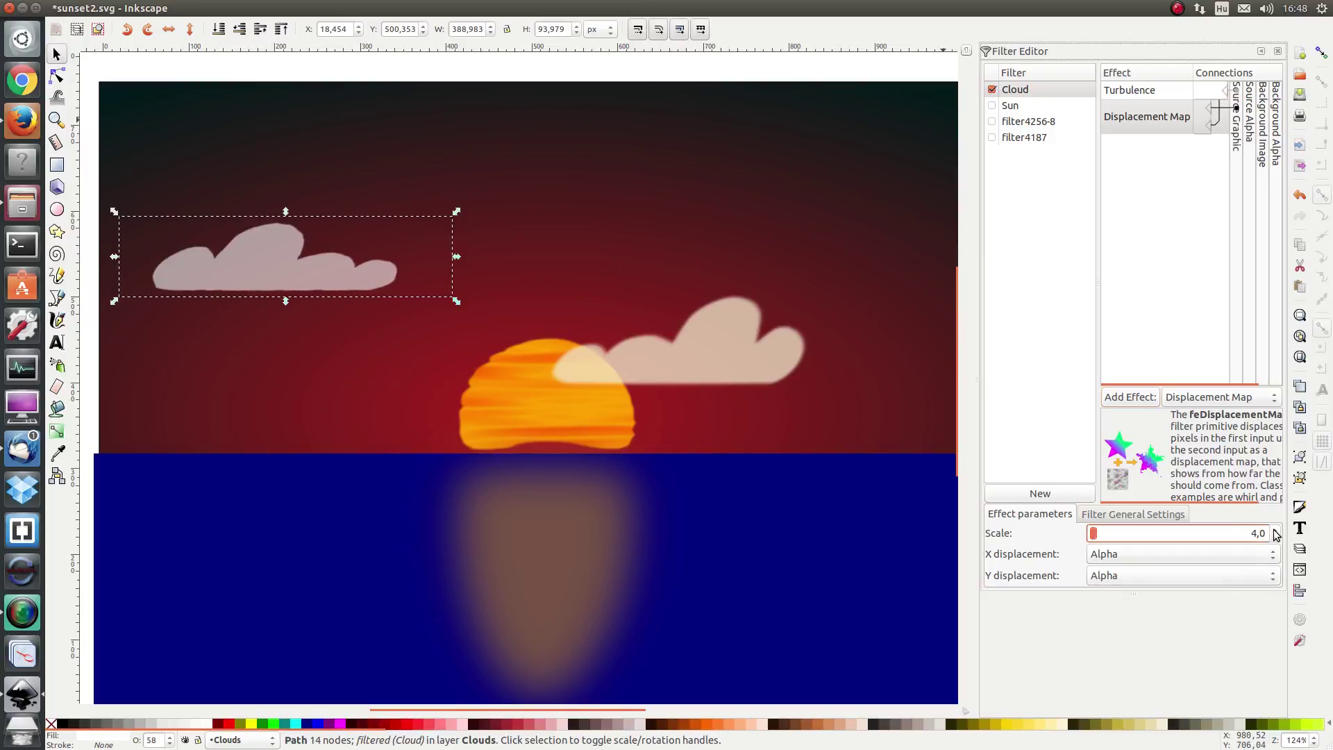
{"action": "left_click", "coordinate": [1092, 537]}
{"action": "left_click_drag", "start_coordinate": [1092, 537], "coordinate": [1212, 528]}
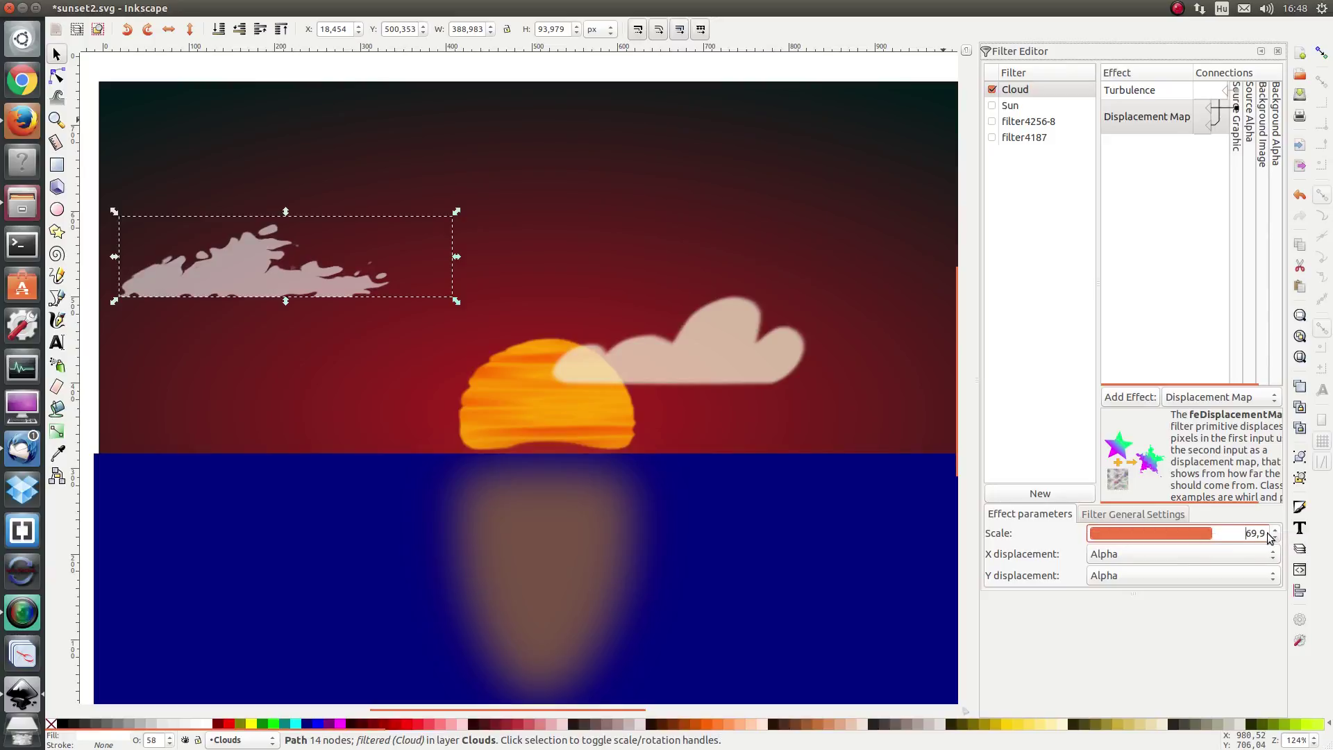
Step: With the left cloud selected, raise the Cloud filter region height to 1,48
{"action": "left_click", "coordinate": [209, 402]}
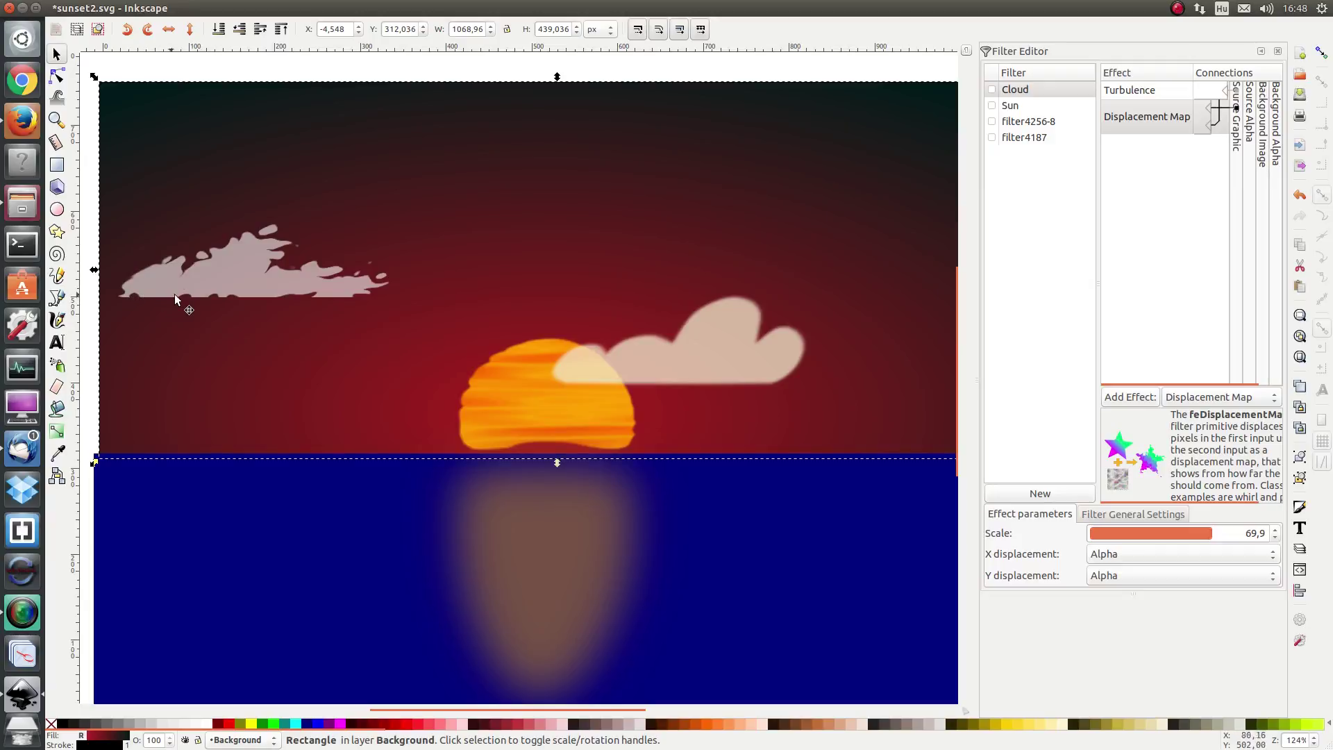
{"action": "left_click", "coordinate": [259, 281]}
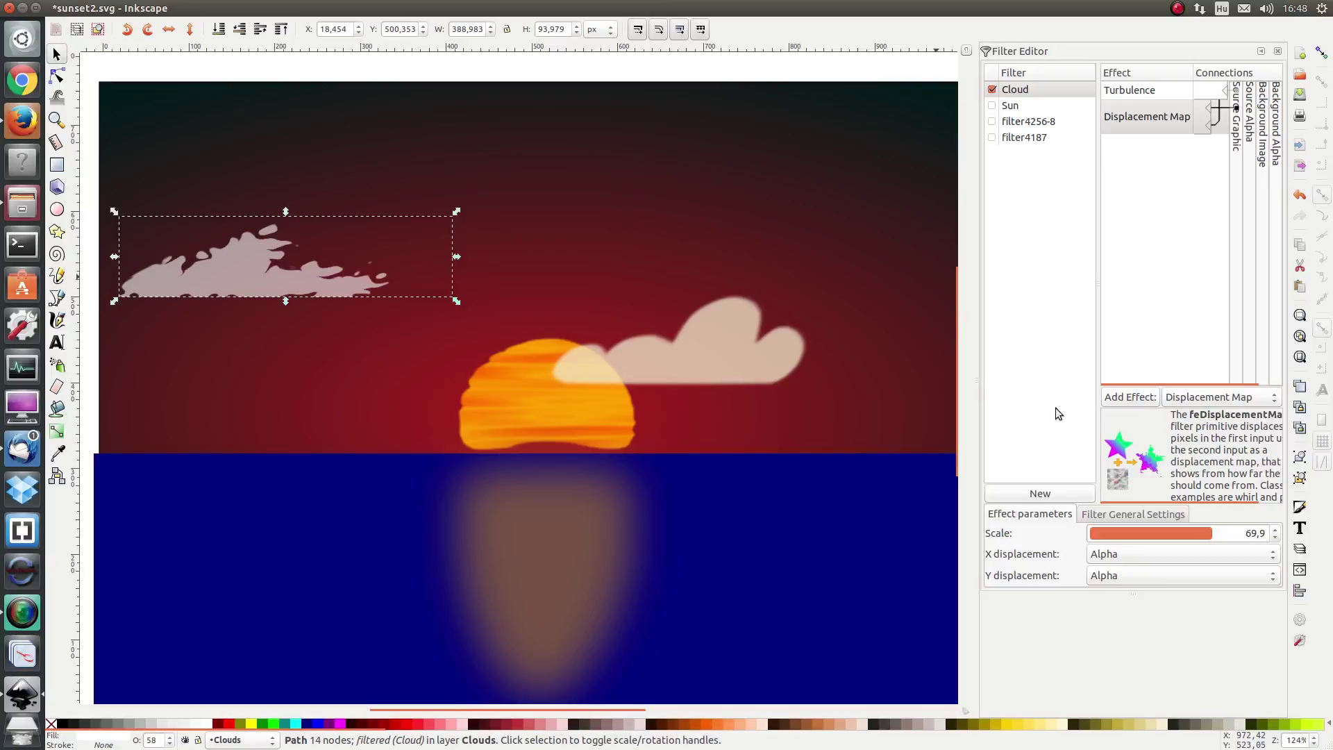
{"action": "left_click", "coordinate": [1104, 516]}
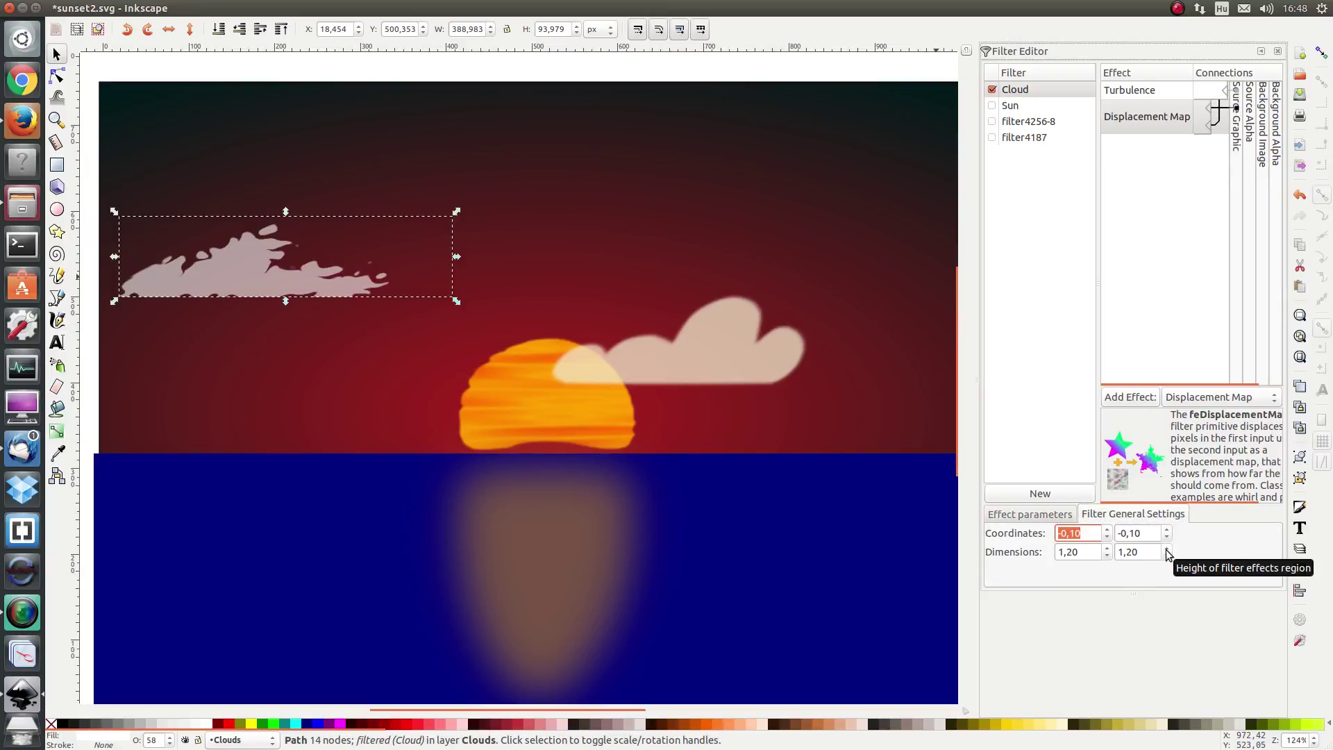
{"action": "left_click_drag", "start_coordinate": [1166, 549], "coordinate": [1167, 549]}
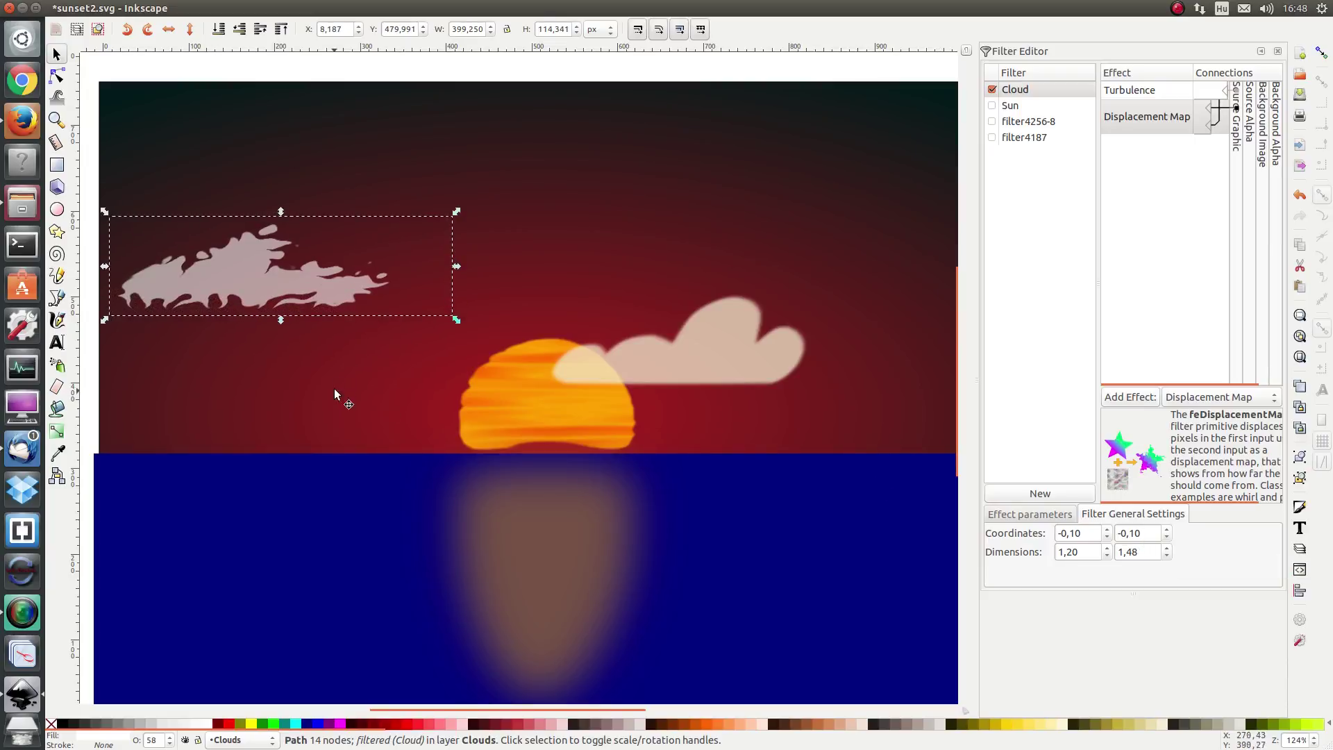
{"action": "left_click", "coordinate": [296, 282]}
{"action": "left_click", "coordinate": [1052, 515]}
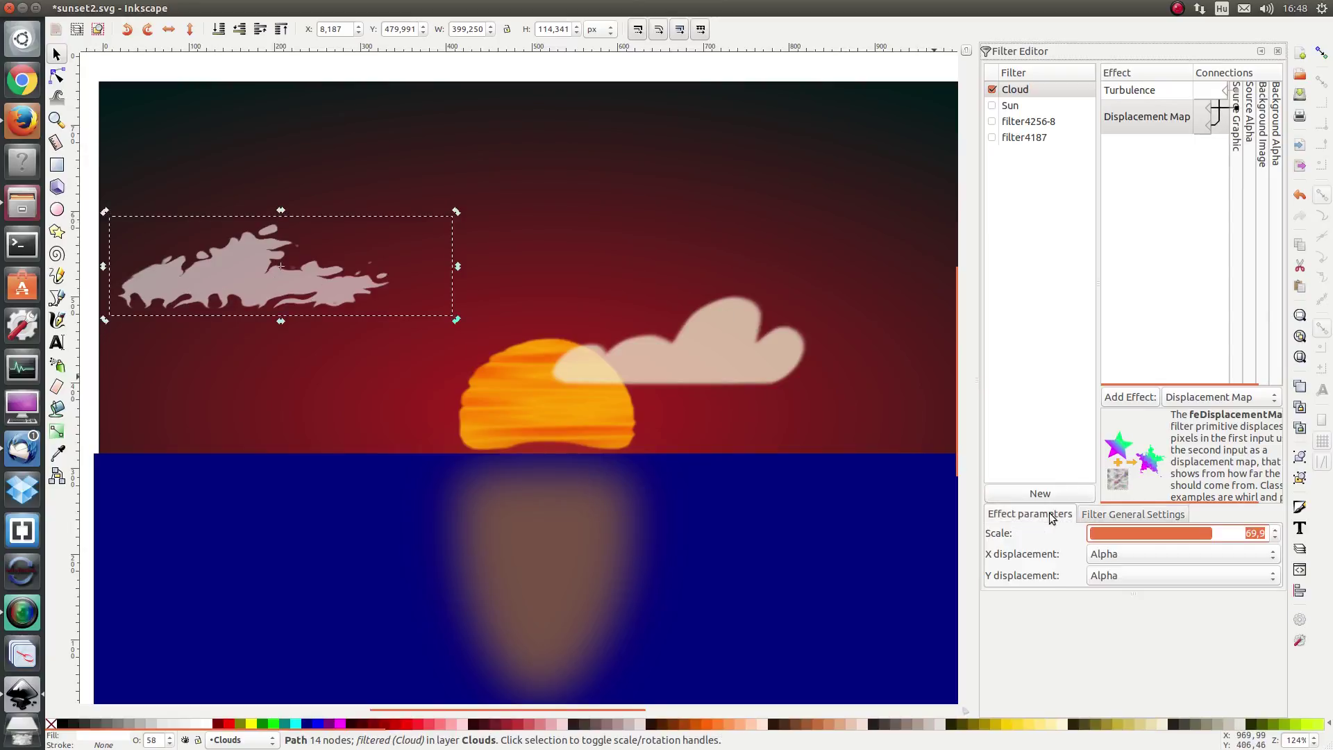
Step: Set the Cloud filter's Turbulence octaves to 4 and check the left cloud's finer edges
{"action": "left_click", "coordinate": [1165, 93]}
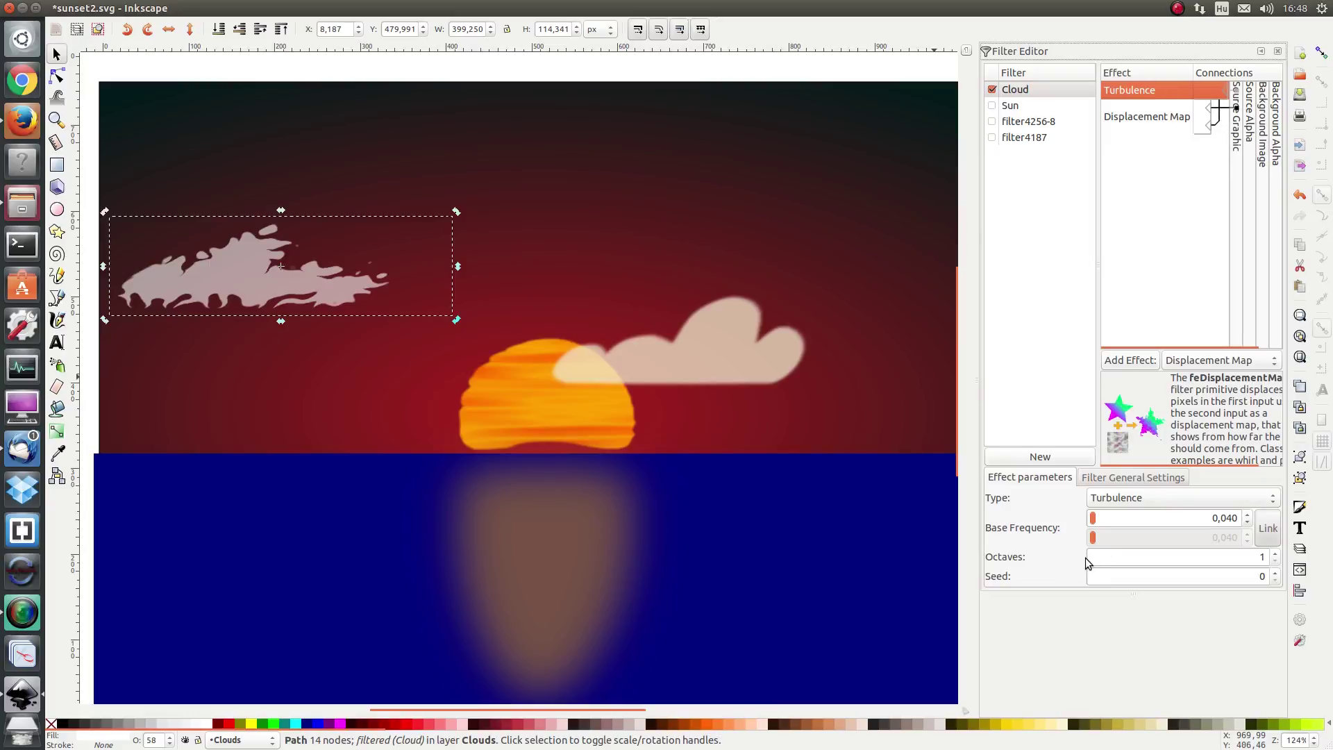
{"action": "left_click", "coordinate": [1275, 555]}
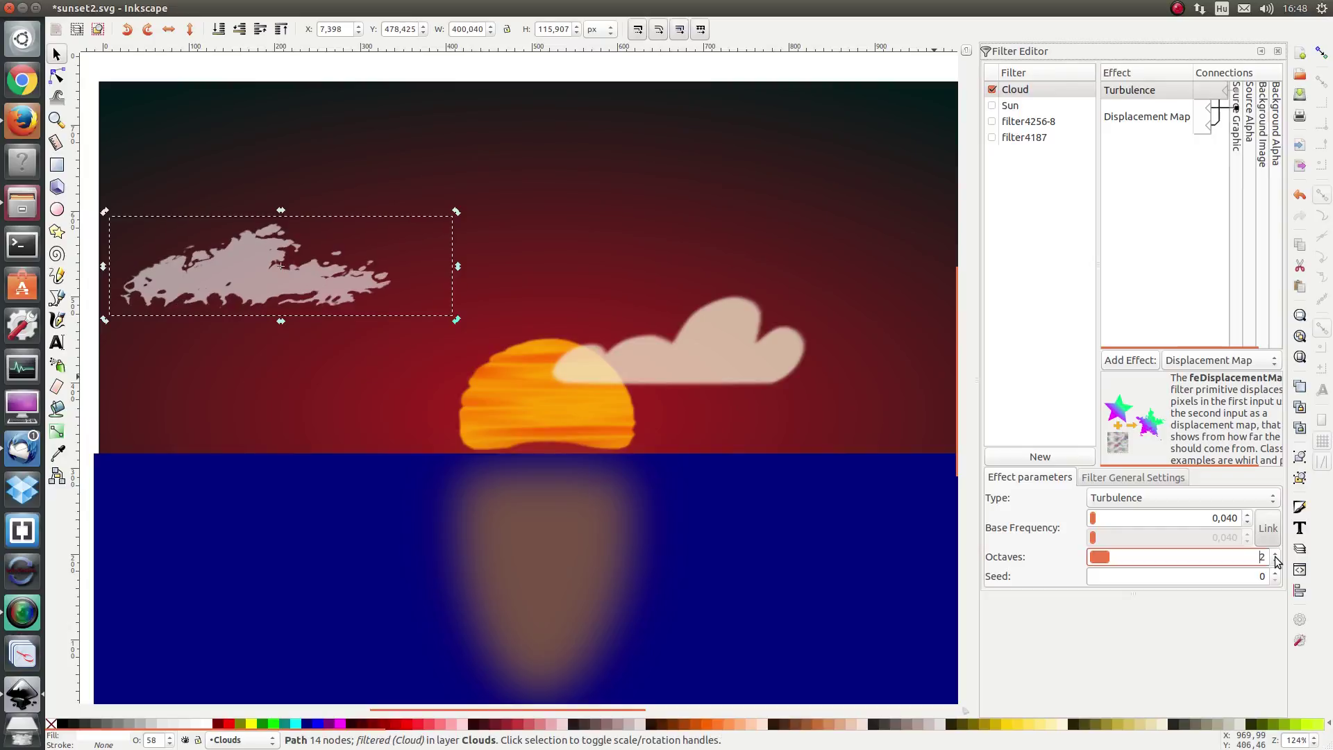
{"action": "left_click", "coordinate": [1276, 555]}
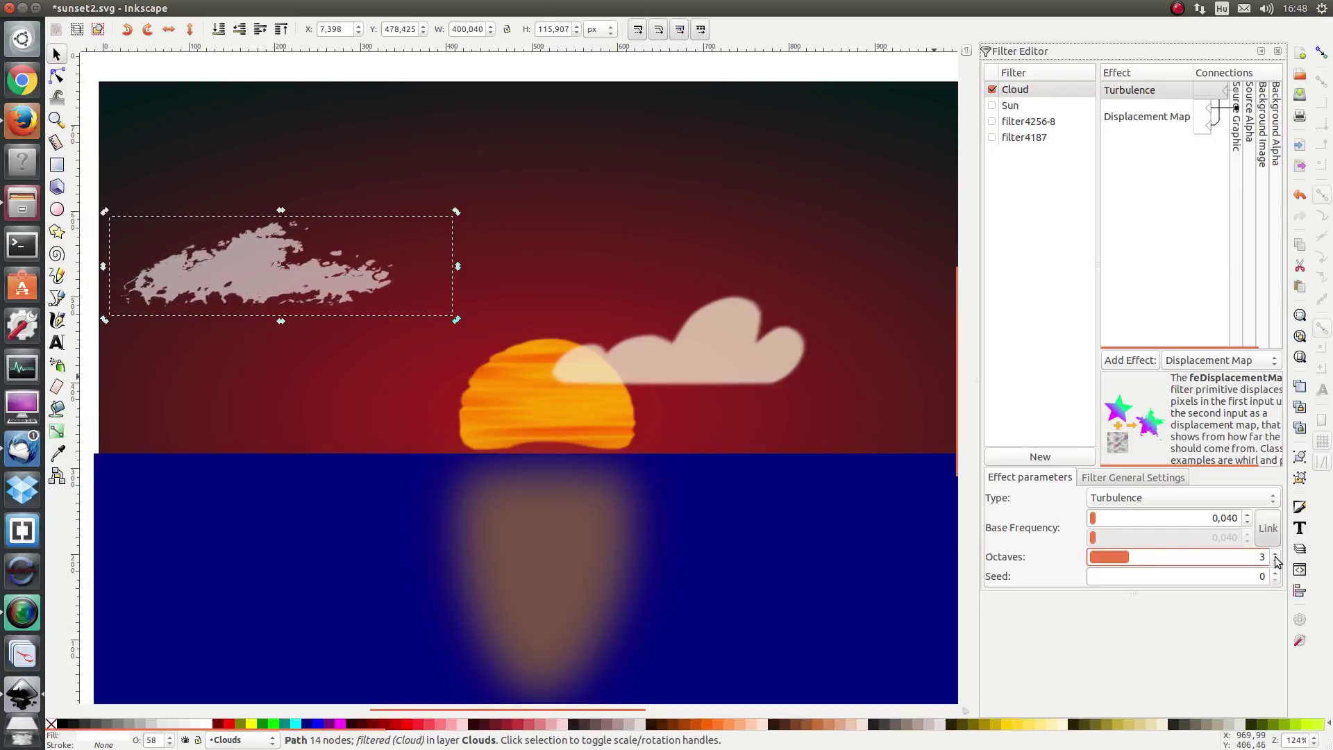
{"action": "left_click", "coordinate": [1276, 555]}
{"action": "left_click", "coordinate": [1275, 555]}
{"action": "left_click", "coordinate": [1276, 562]}
{"action": "left_click", "coordinate": [432, 66]}
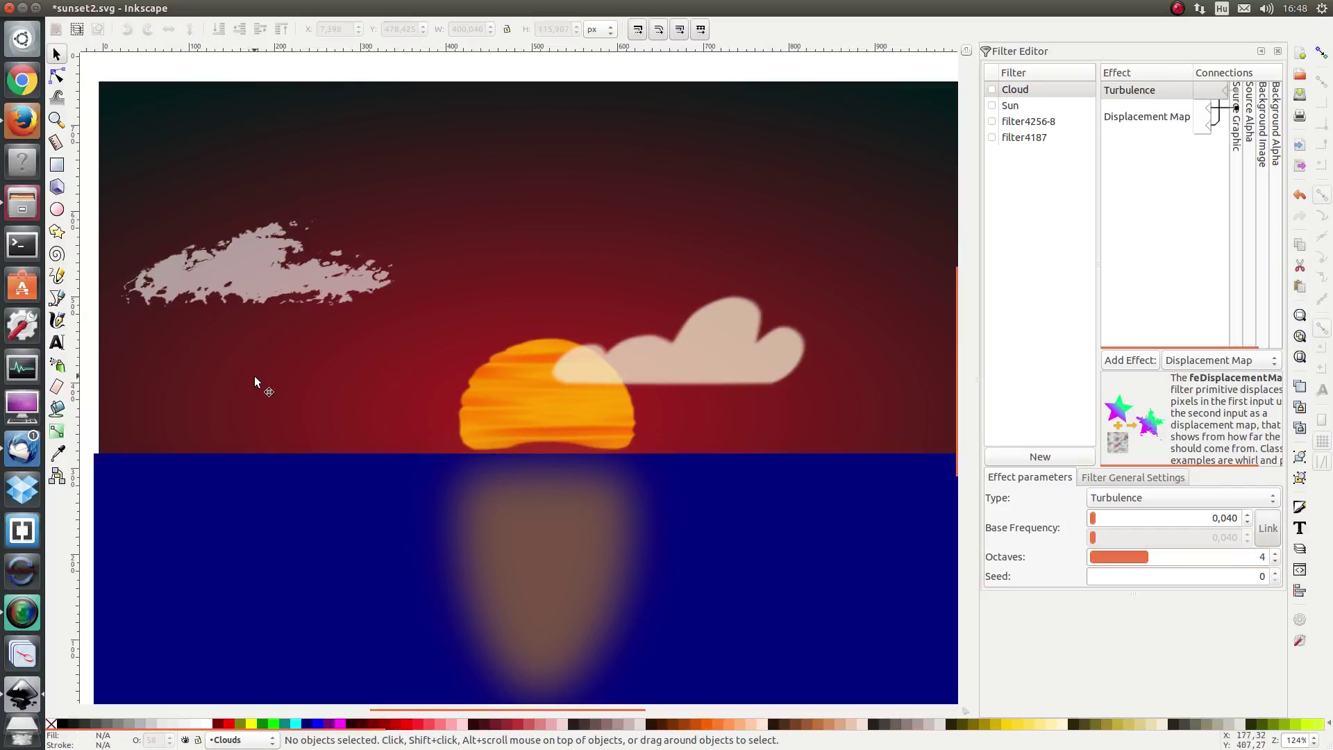
{"action": "left_click", "coordinate": [251, 272]}
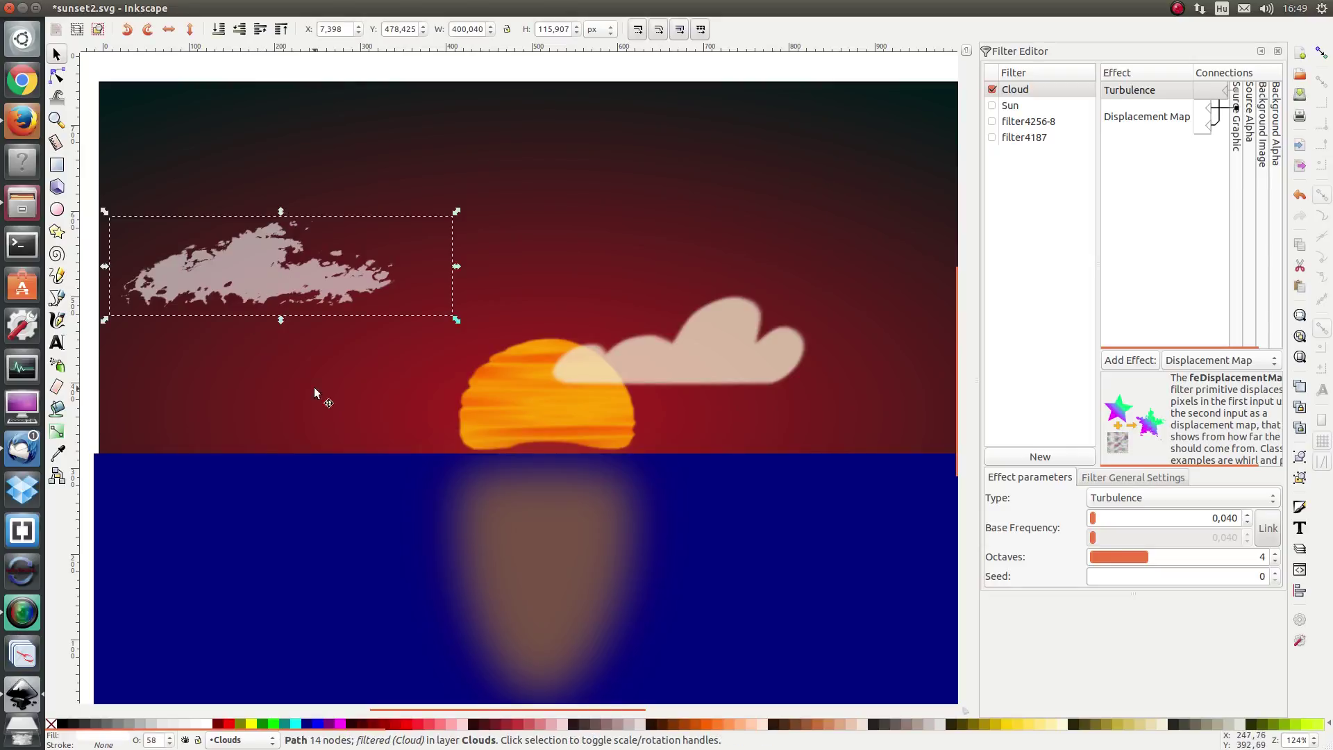
Step: Apply the Filters > Bevels > Smart Jelly preset to the left cloud
{"action": "left_click", "coordinate": [281, 8]}
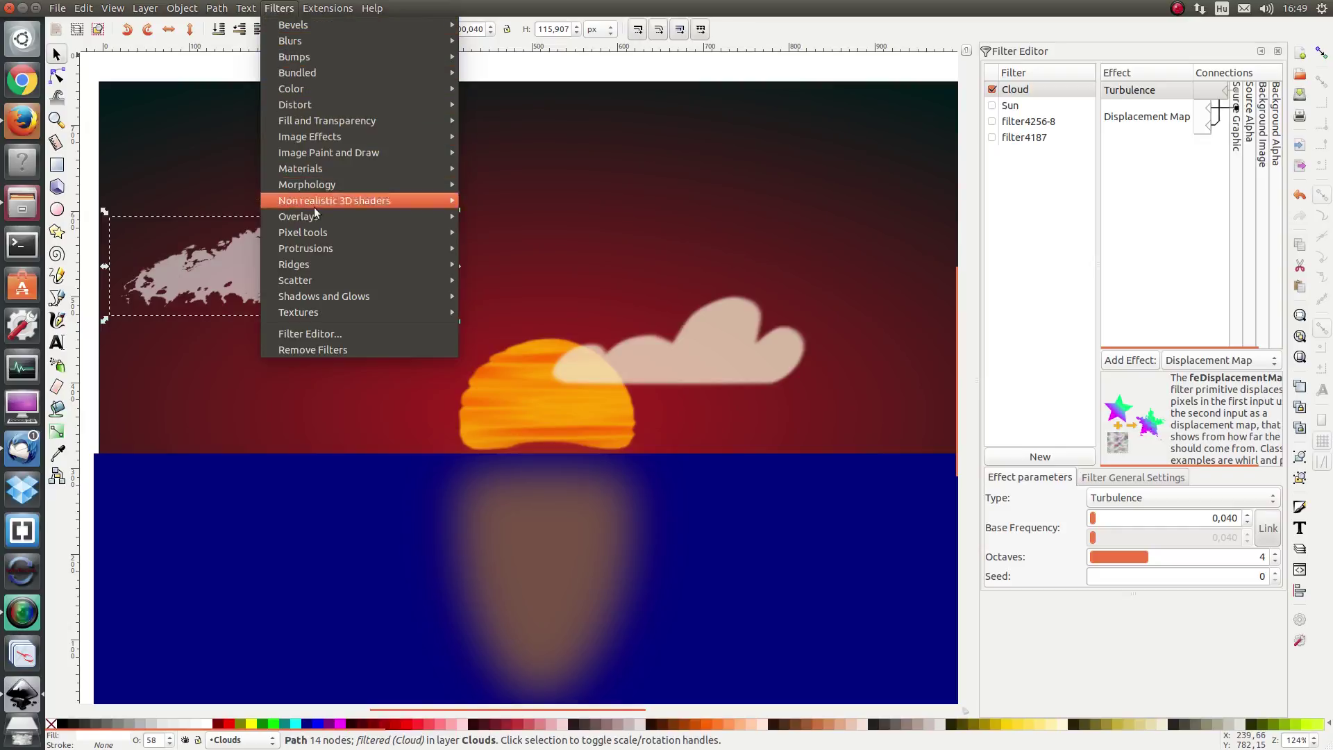
{"action": "mouse_move", "coordinate": [303, 33]}
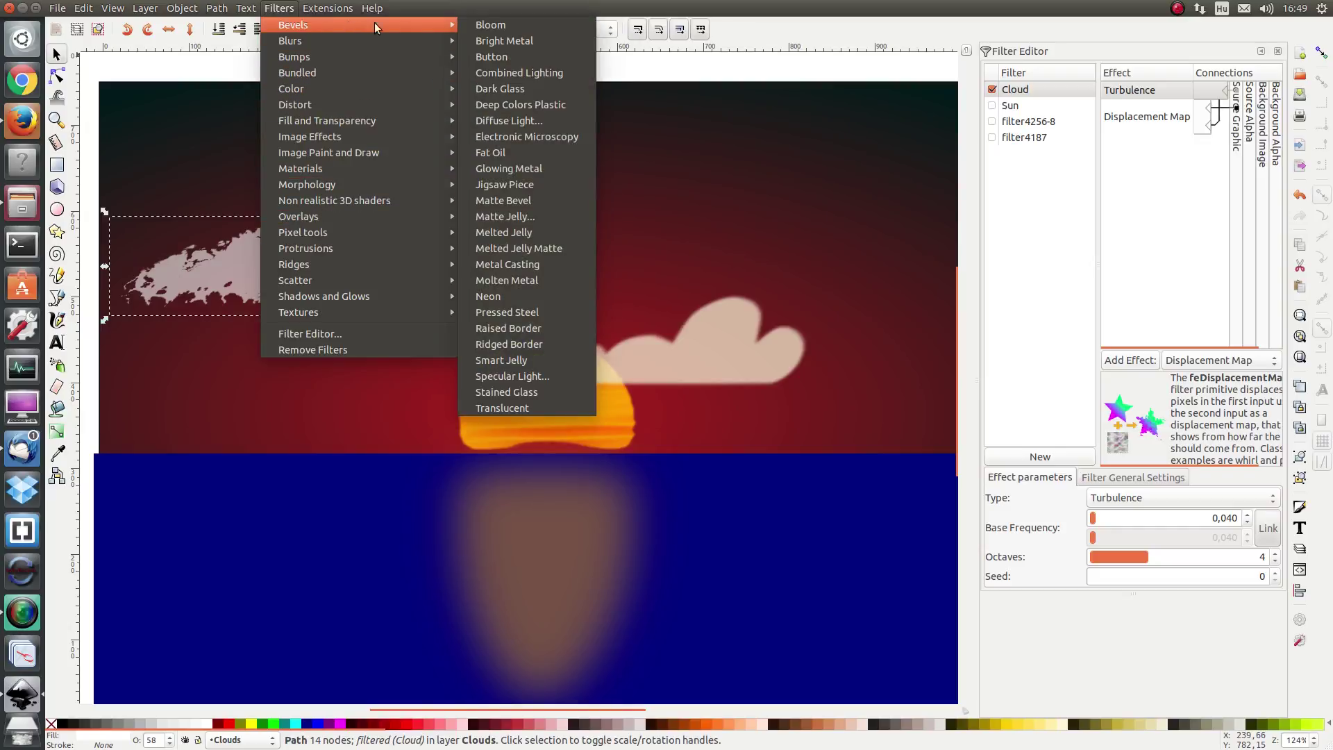
{"action": "left_click", "coordinate": [563, 359]}
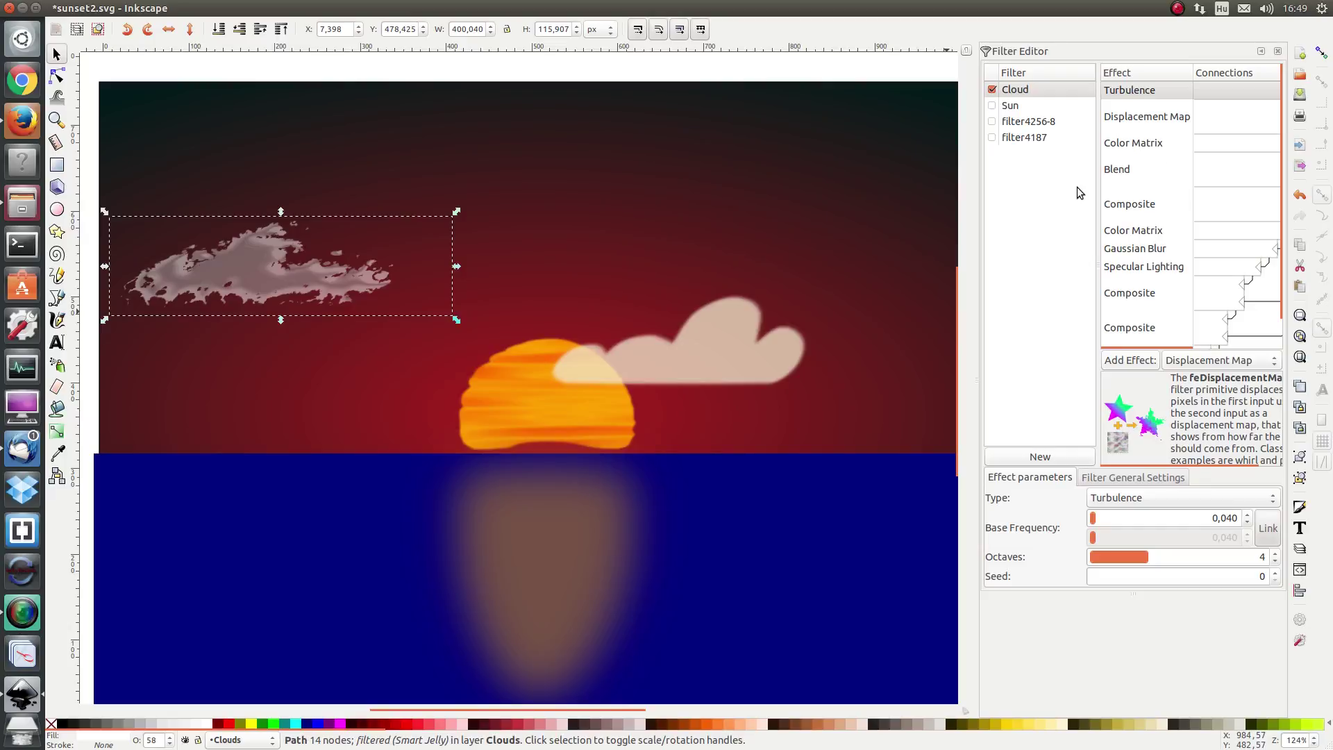
Step: Inspect the Displacement Map effect's settings in the Filter Editor
{"action": "left_click", "coordinate": [1139, 116]}
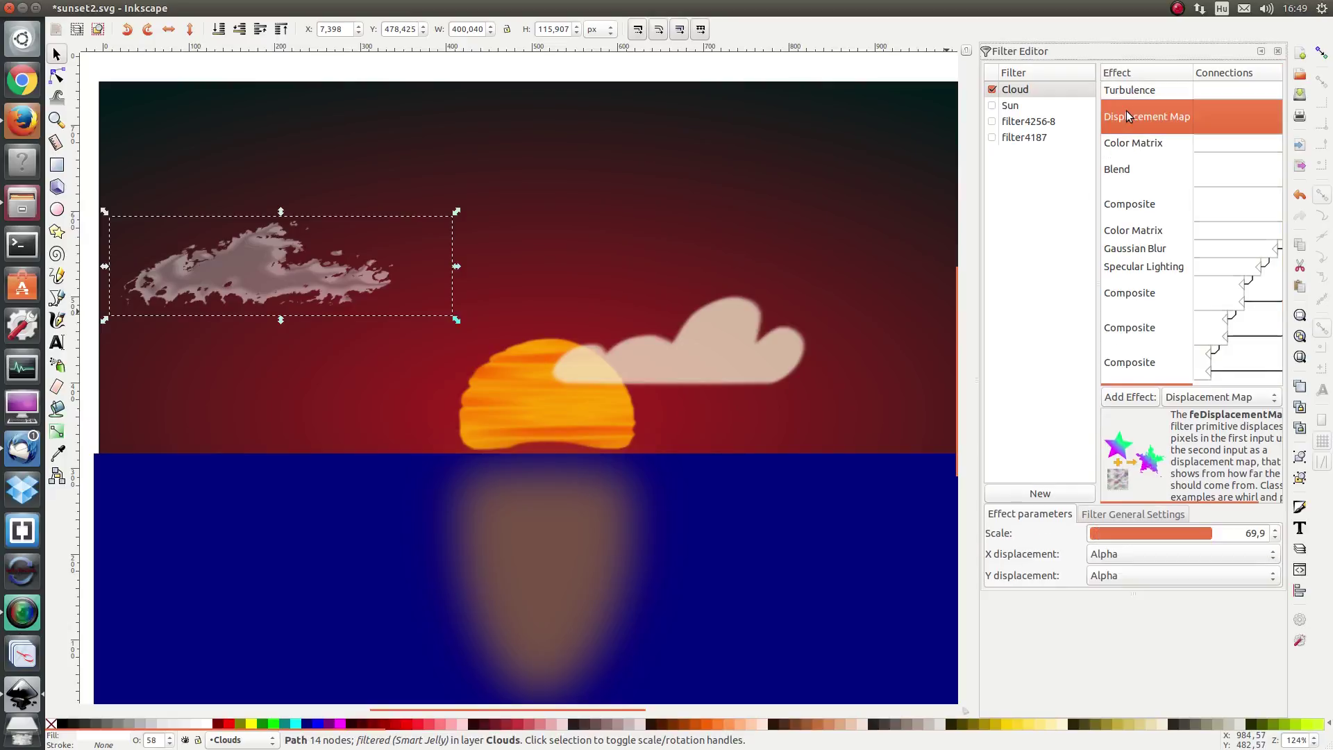
{"action": "left_click", "coordinate": [1132, 90]}
{"action": "left_click", "coordinate": [1144, 116]}
Step: Assign the Cloud/Smart Jelly filter to the cloud beside the sun, then deselect
{"action": "left_click", "coordinate": [675, 343]}
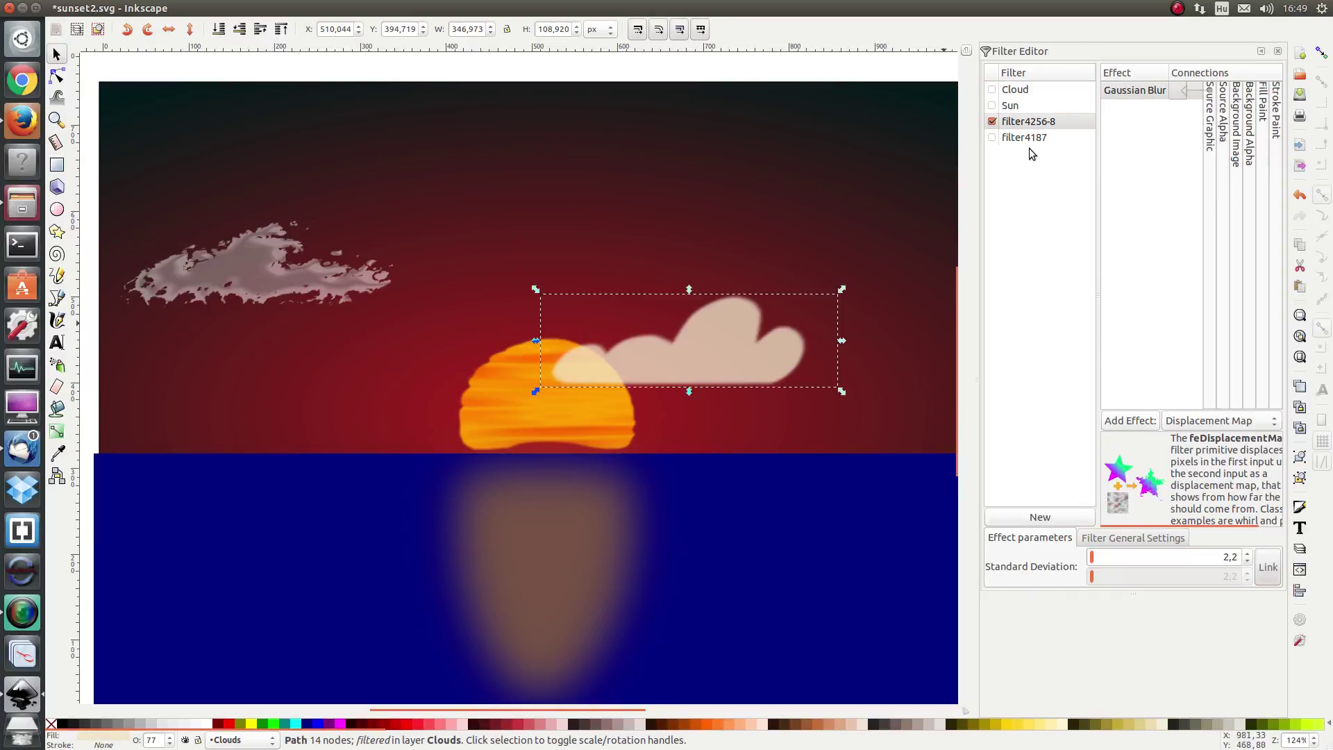
{"action": "left_click", "coordinate": [993, 90]}
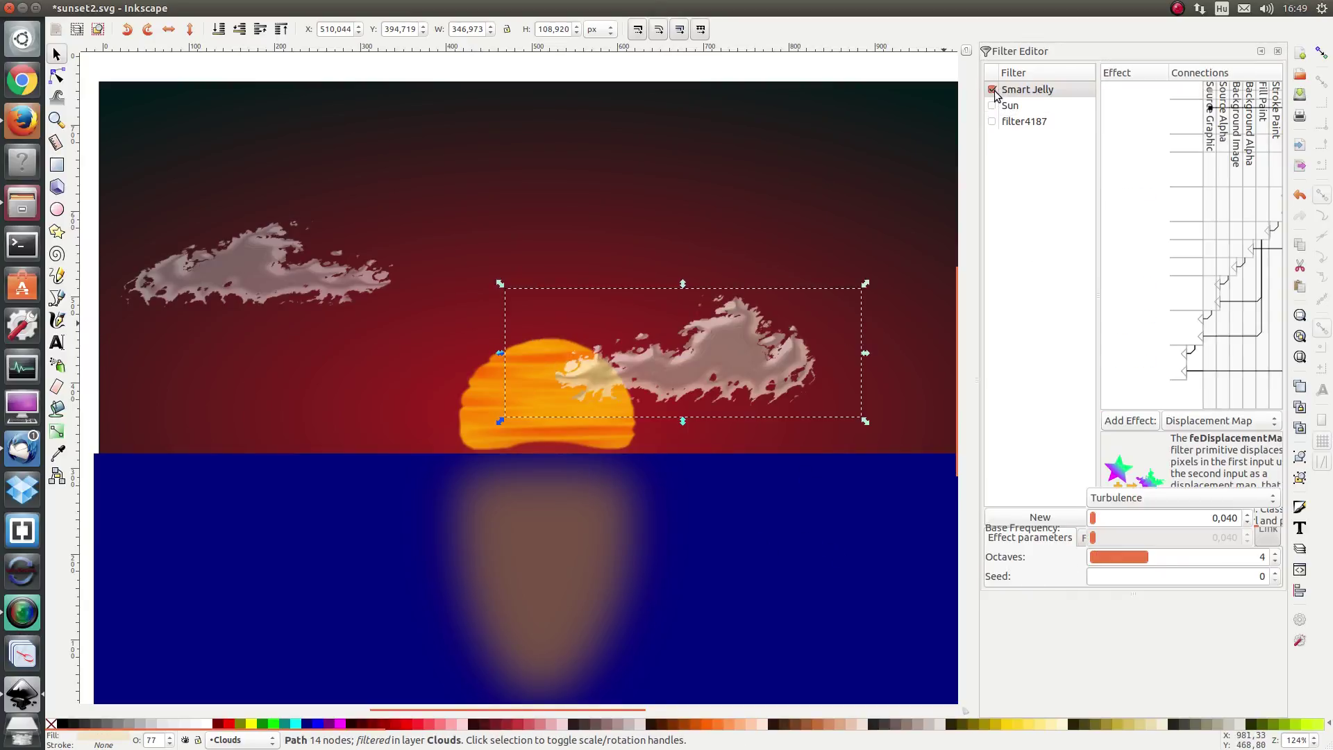
{"action": "left_click", "coordinate": [664, 72]}
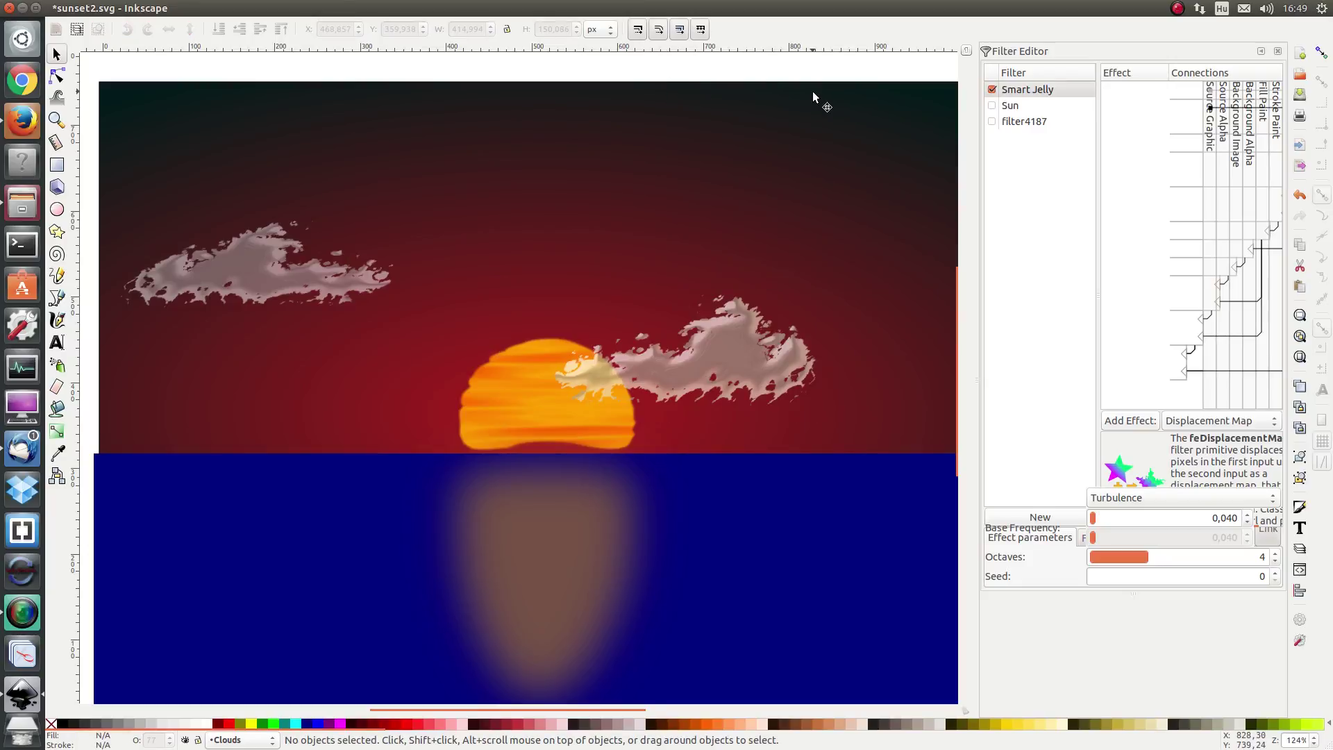